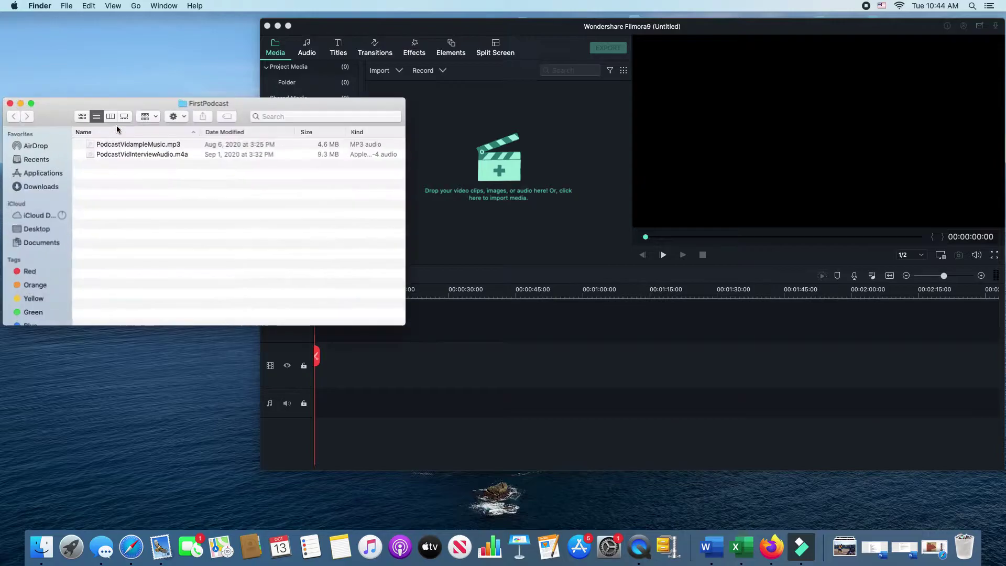
- Import PodcastVidampleMusic.mp3 and PodcastVidInterviewAudio.m4a from the FirstPodcast folder into the project media and close the folder window
left_click(155, 144)
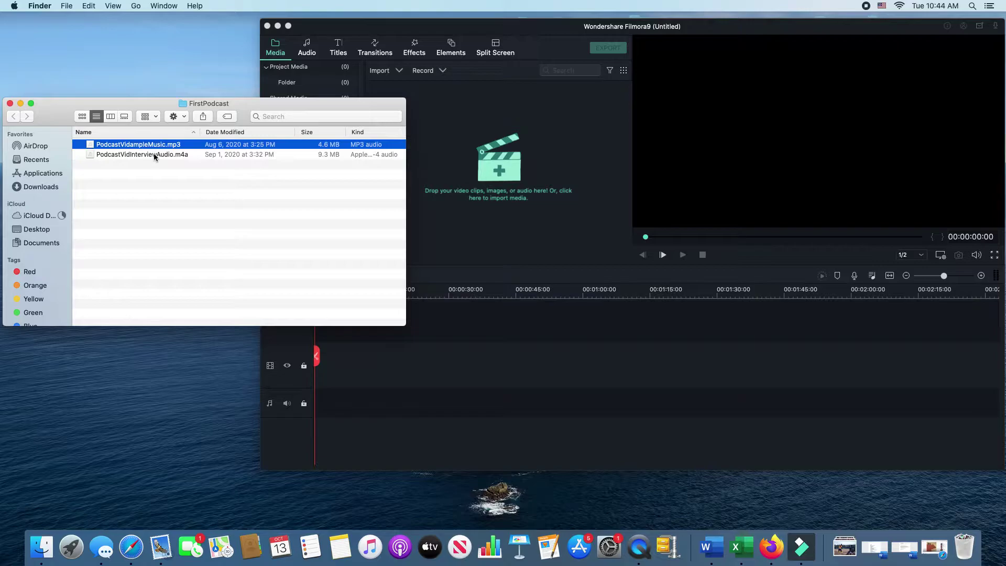
left_click(155, 154, "shift")
left_click_drag(155, 154, 516, 158)
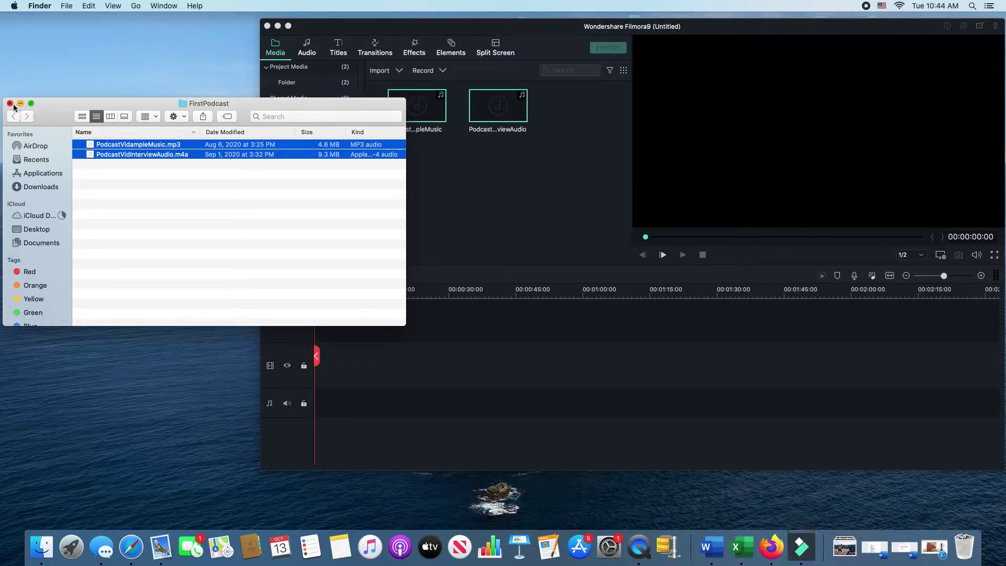
left_click(10, 103)
left_click(394, 73)
left_click(394, 75)
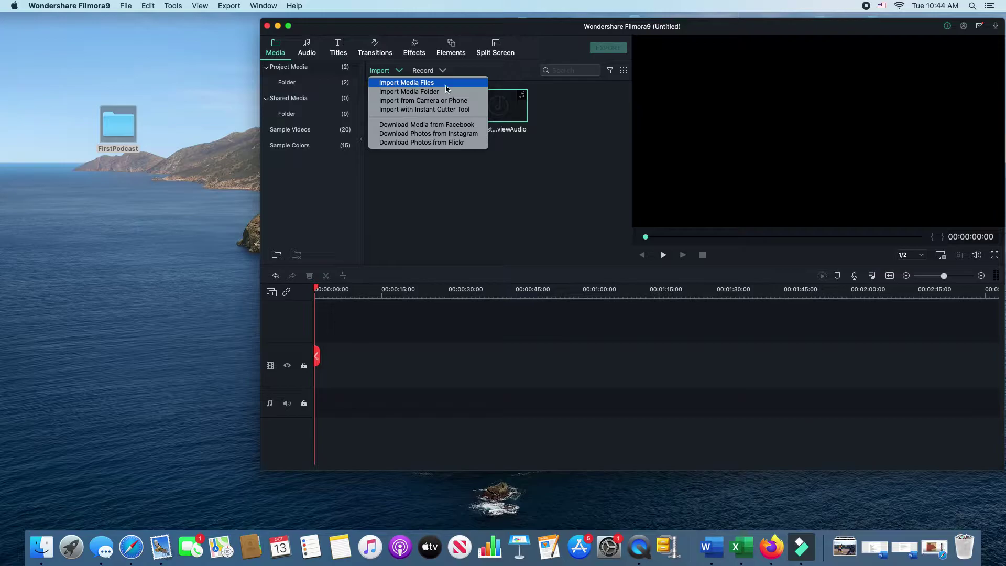
left_click(569, 114)
left_click(426, 150)
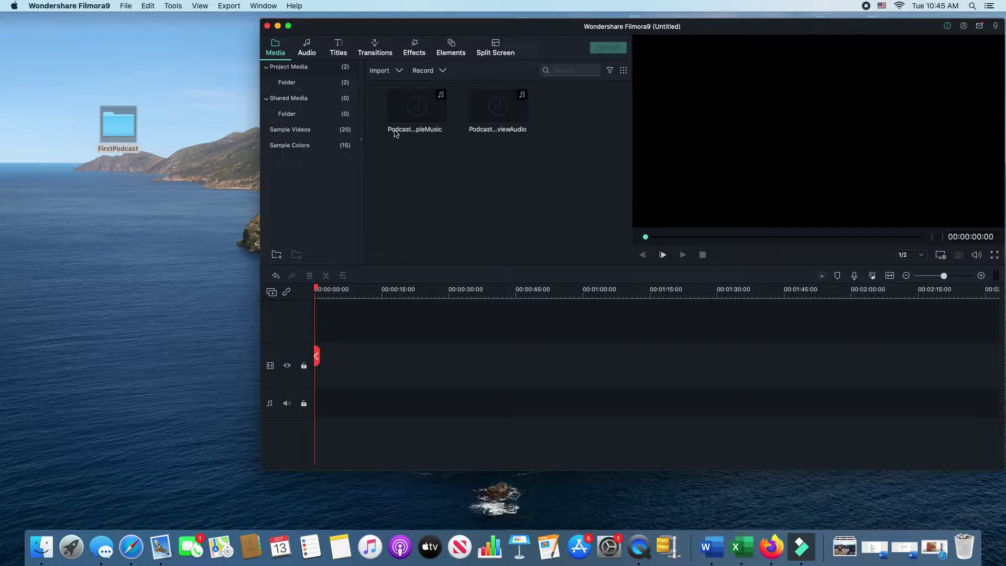
- Place the PodcastVidampleMusic clip at the start of the audio track and play it briefly
left_click(416, 106)
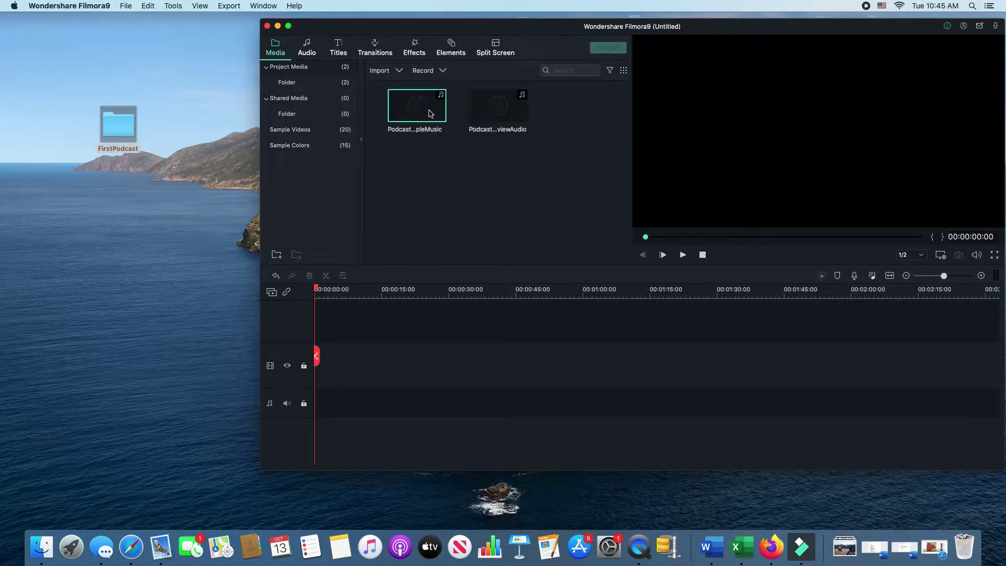
left_click_drag(418, 109, 316, 405)
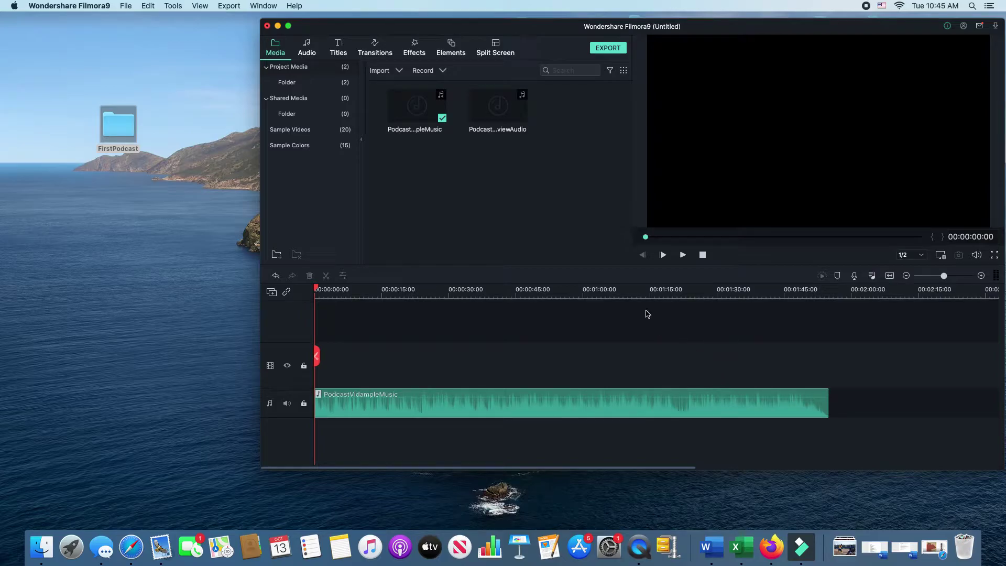
left_click(683, 256)
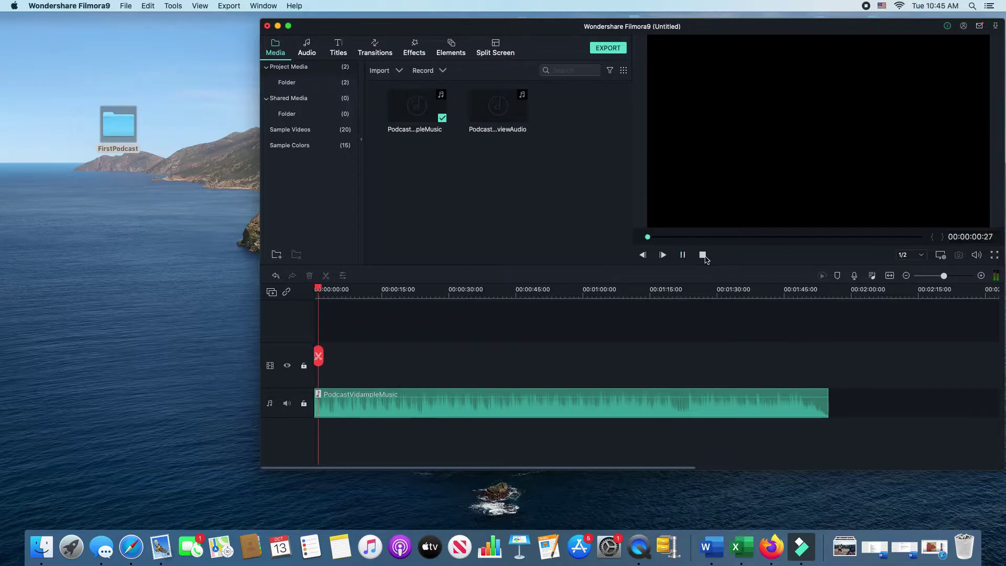
left_click(702, 255)
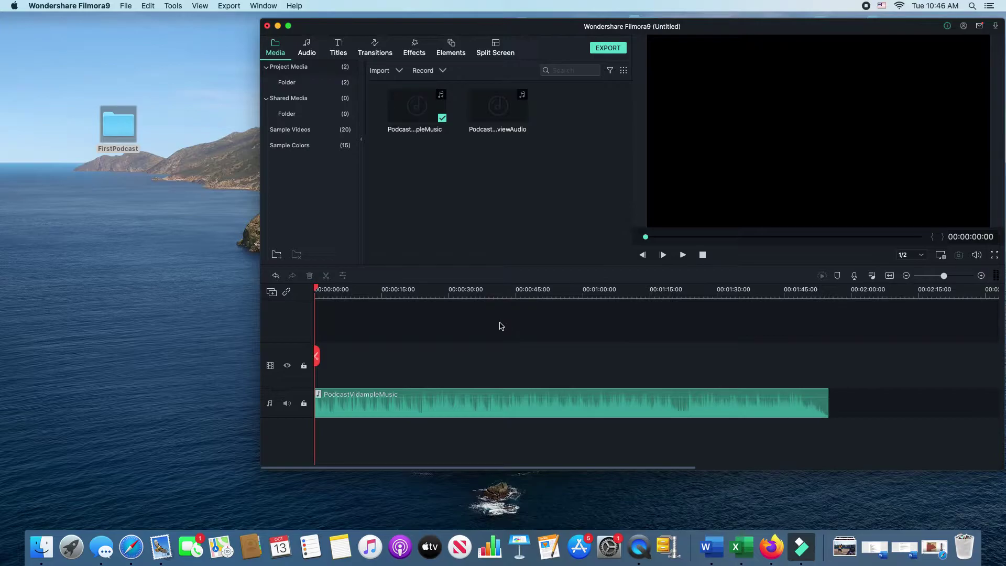
- Record a voiceover of about 16 seconds from the timeline start with the USB PnP Audio Device and preview the mix
left_click(856, 276)
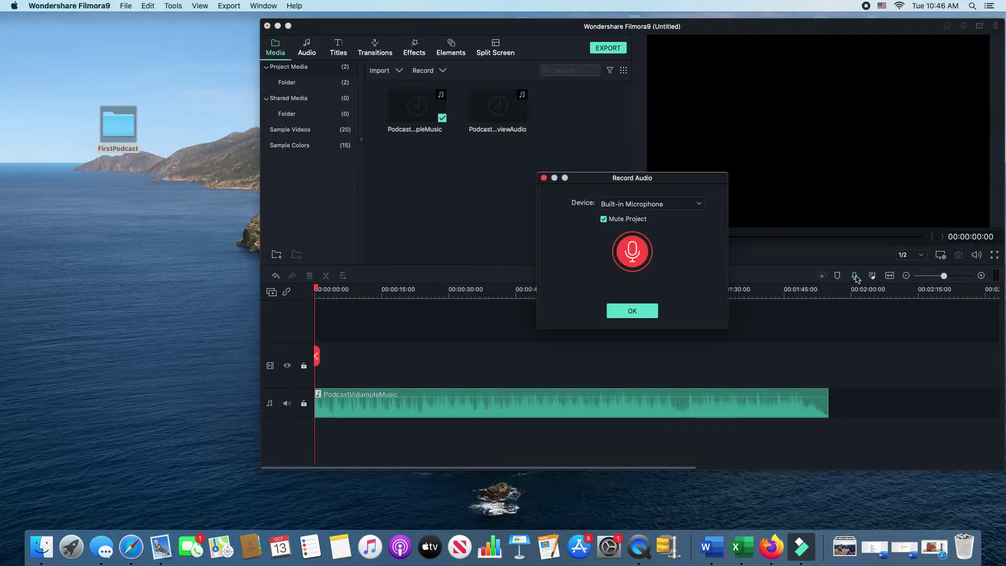
left_click(661, 209)
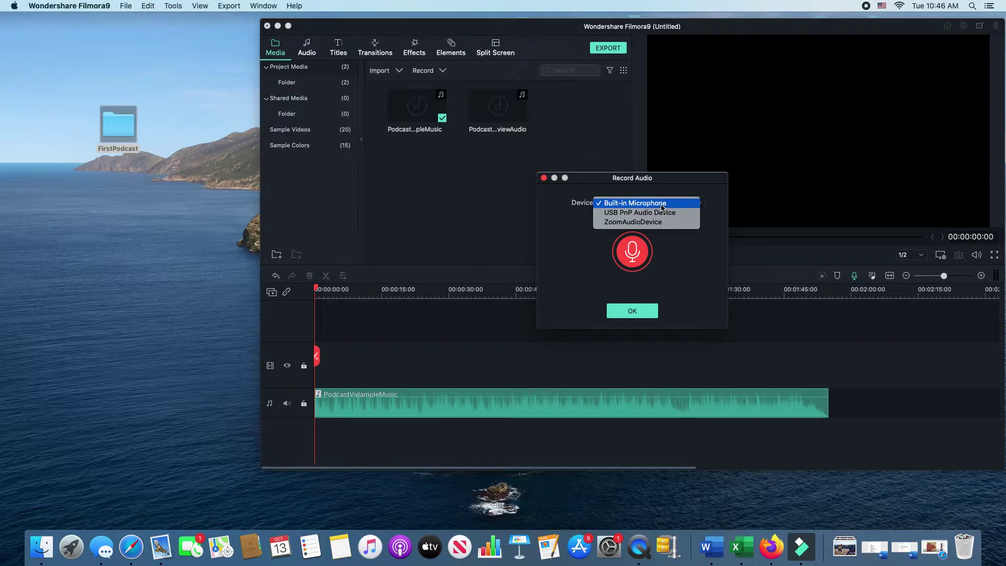
left_click(651, 213)
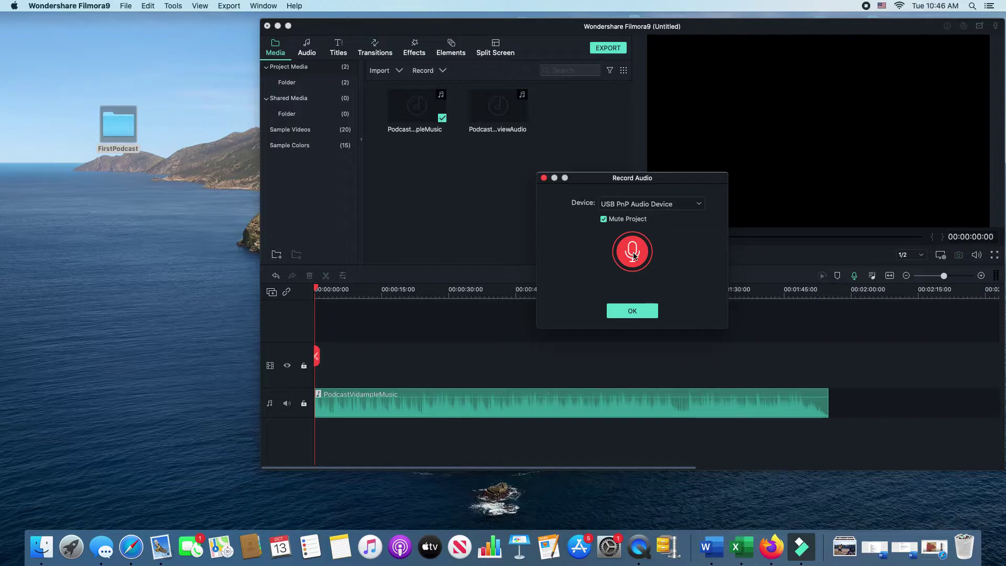
left_click(633, 256)
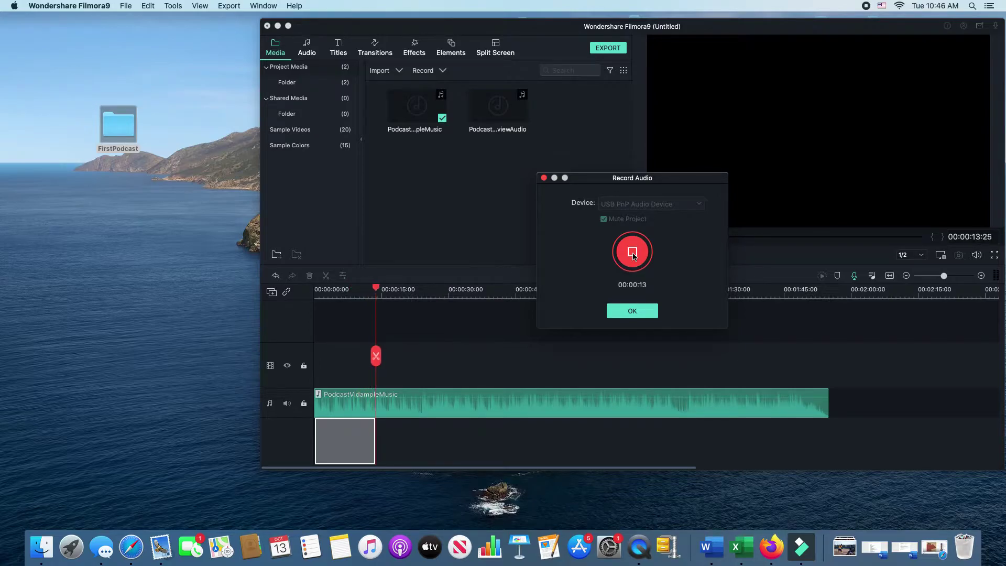
left_click(632, 253)
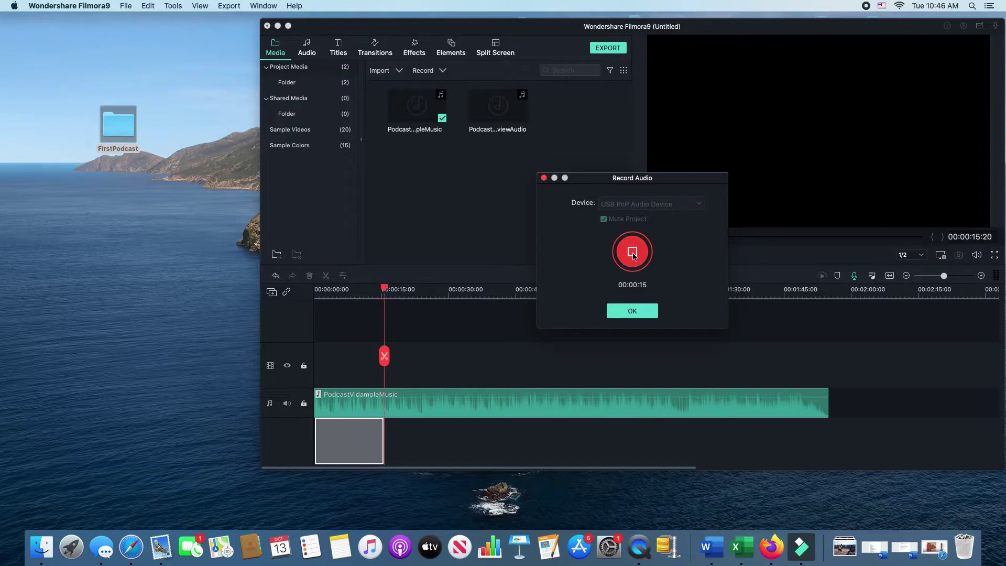
left_click(643, 311)
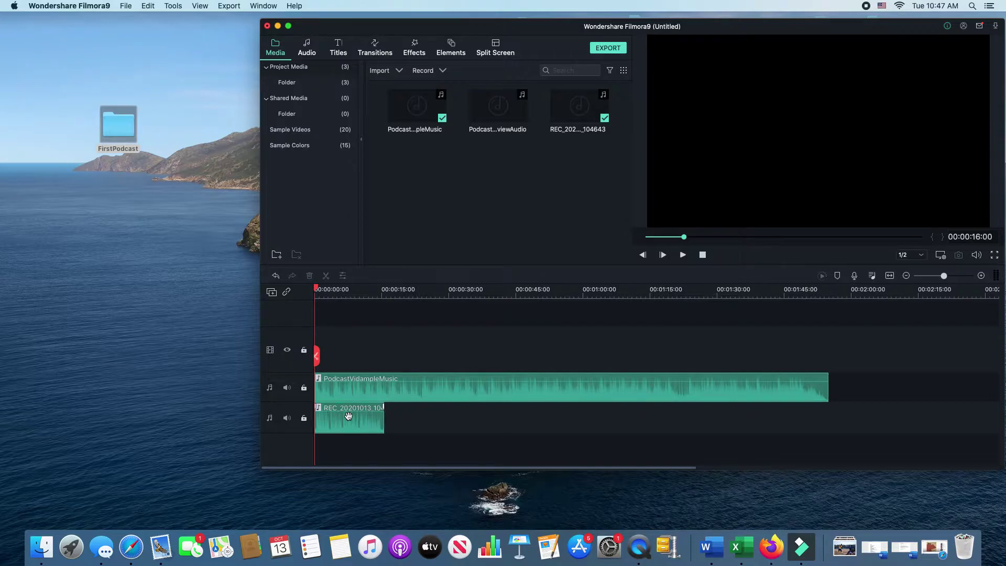
left_click(683, 256)
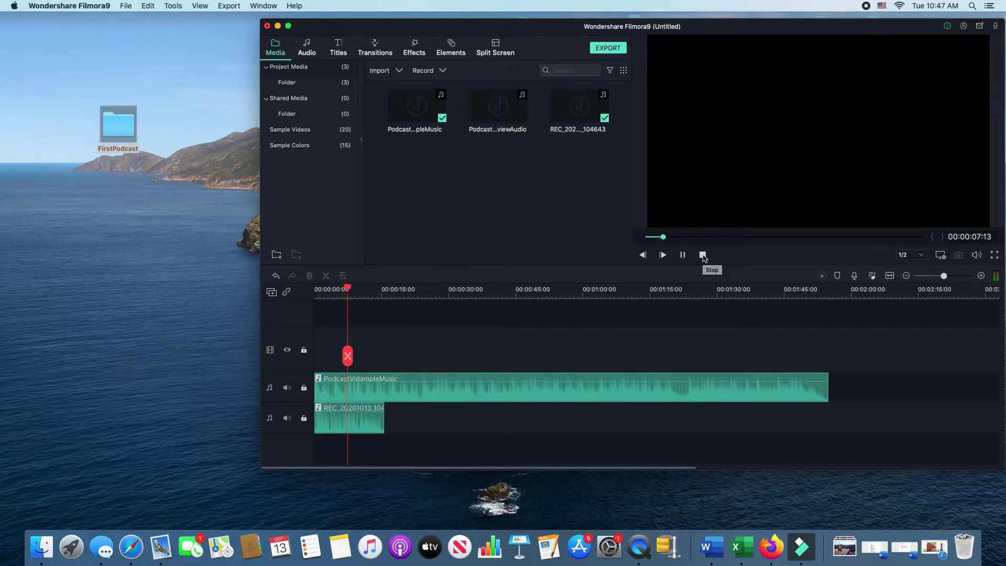
left_click(703, 254)
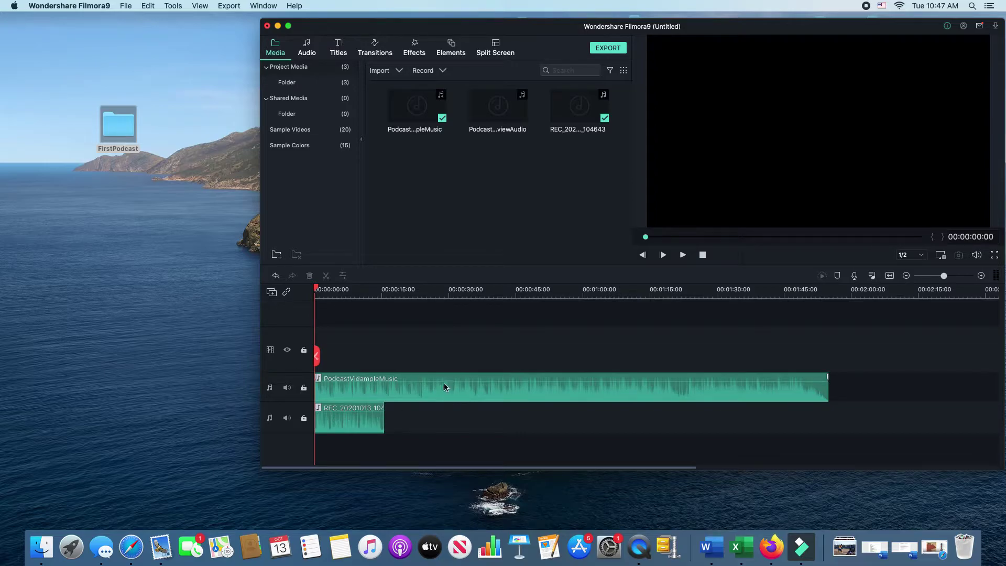
- Try lowering the volume of the whole music clip, preview the mix, and undo the volume change
mouse_move(445, 388)
left_click_drag(445, 388, 445, 395)
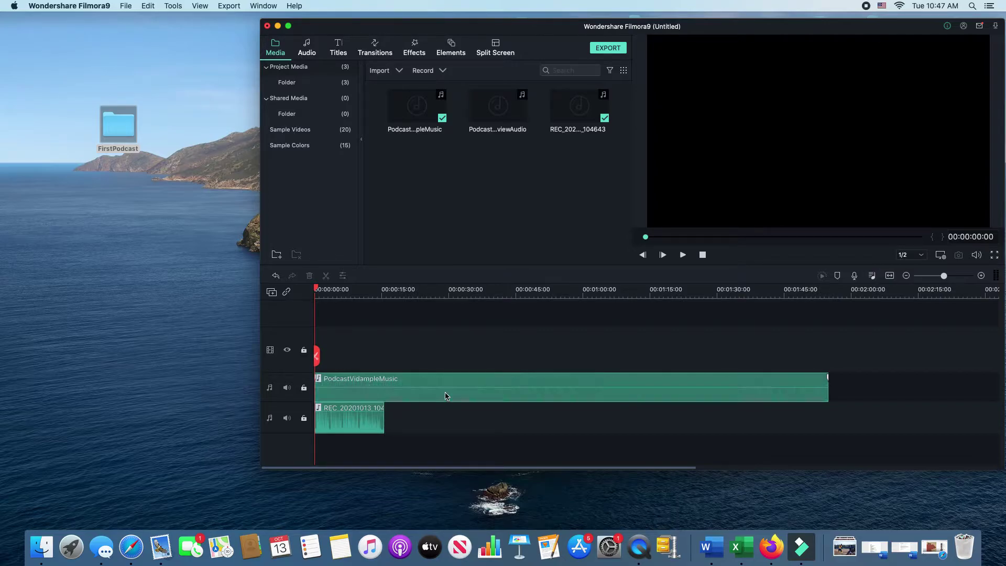
left_click(683, 255)
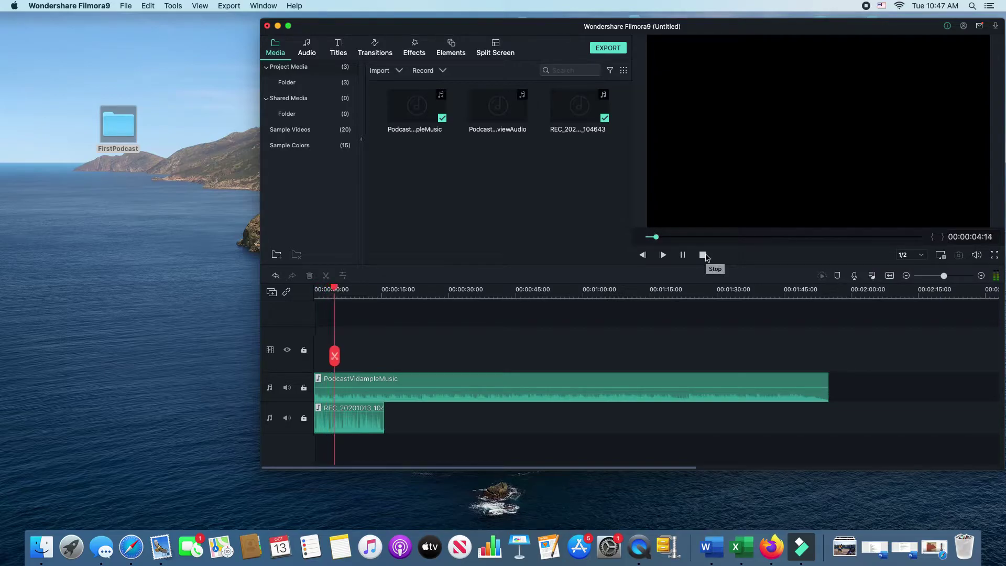
left_click(704, 256)
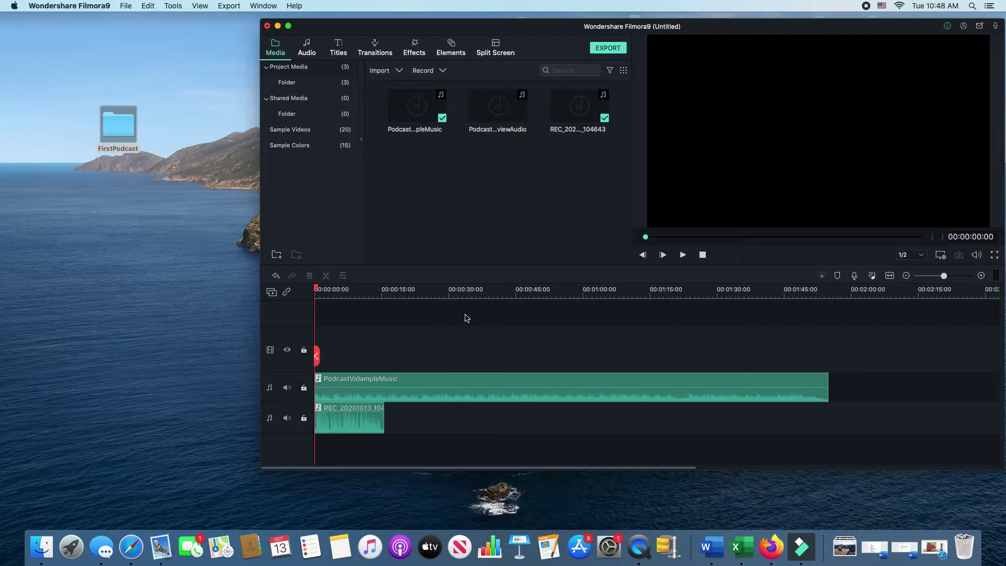
left_click(148, 5)
left_click(162, 17)
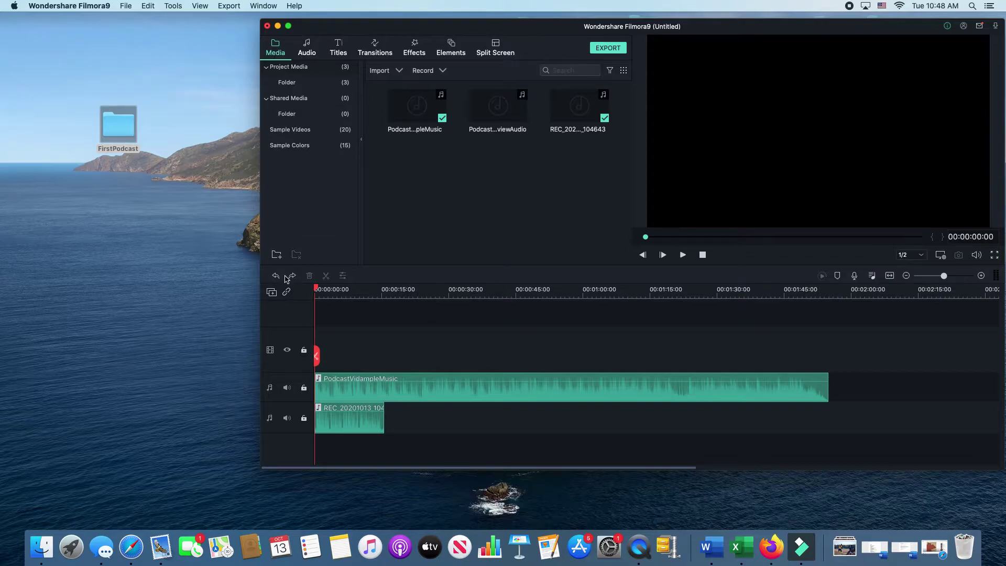
- Shift the voice recording to start about 3.5 seconds into the timeline, previewing its timing against the music
left_click(346, 425)
left_click_drag(347, 425, 360, 428)
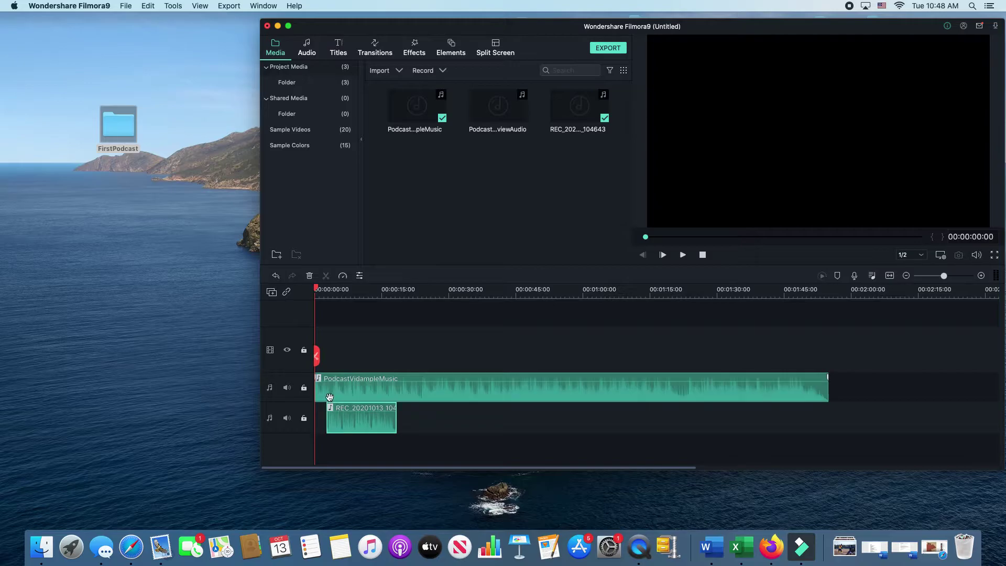
left_click(682, 255)
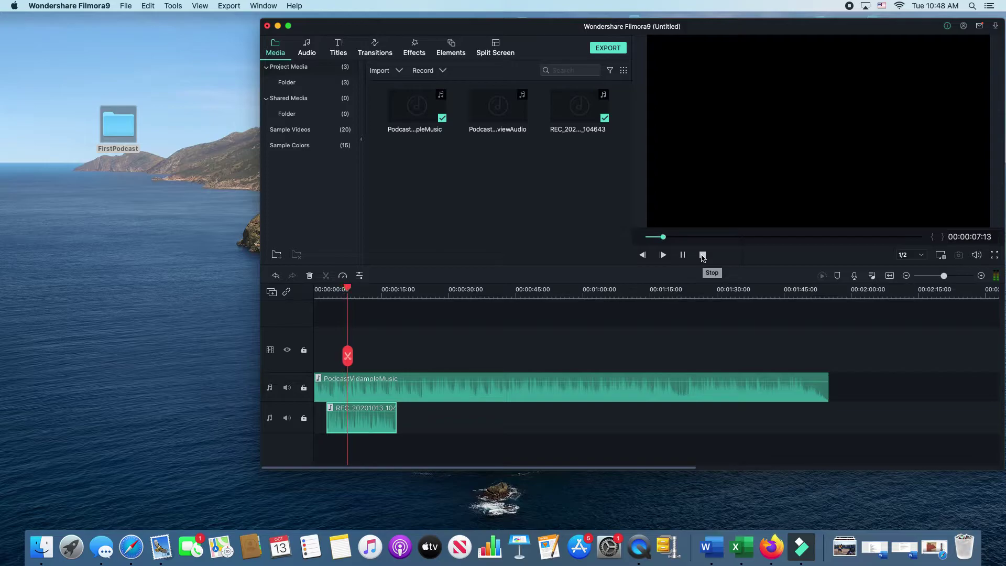
left_click(702, 255)
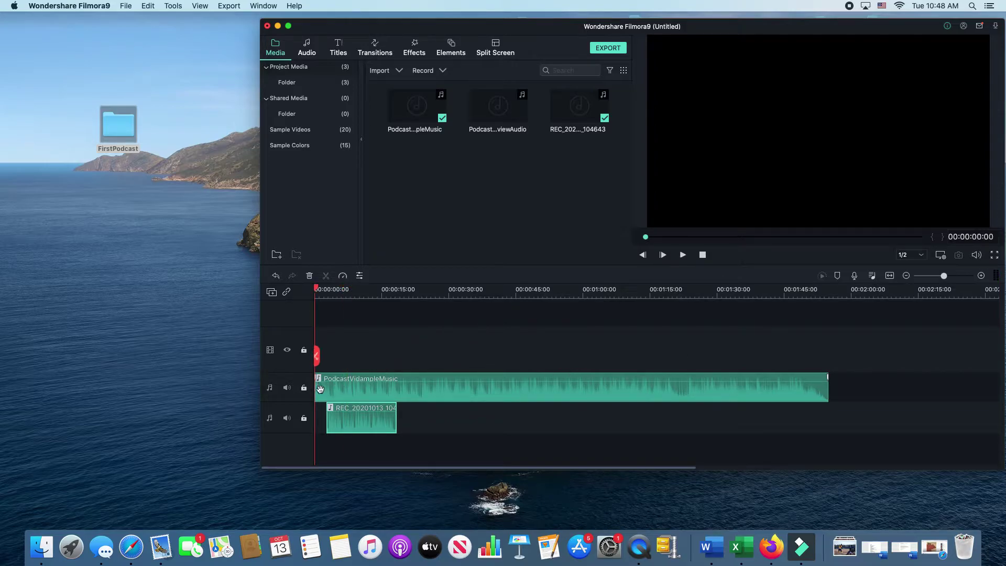
left_click_drag(341, 415, 344, 416)
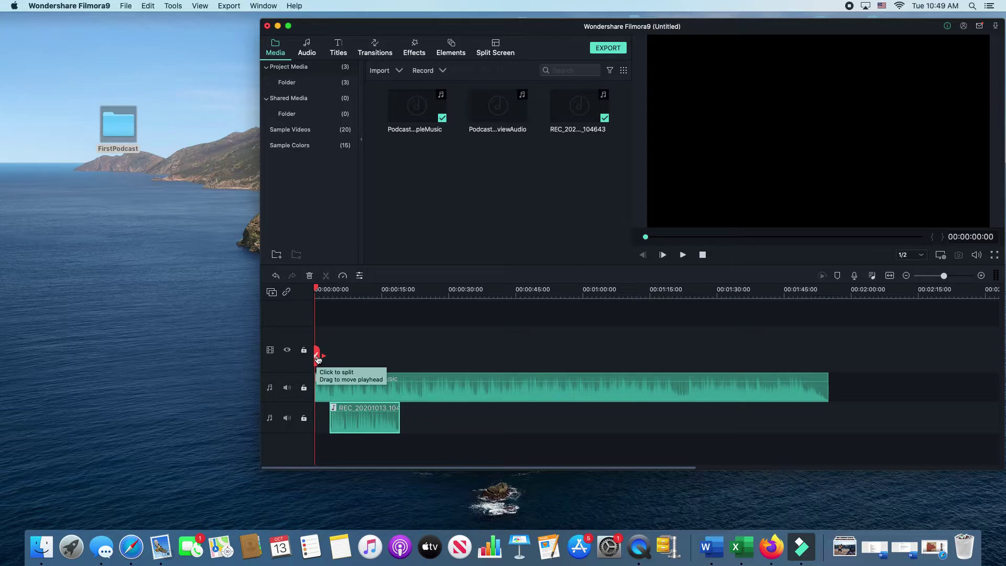
- Split the music clip at 00:00:03:15, where the voice recording begins, and return the playhead to the start
left_click_drag(317, 359, 333, 359)
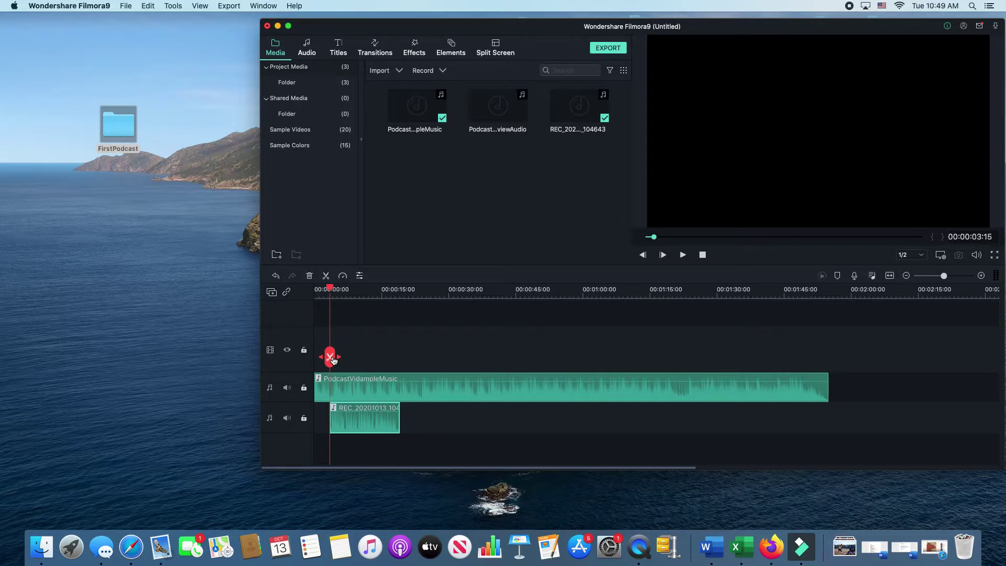
left_click(333, 360)
left_click_drag(330, 358, 300, 367)
- Lower the volume of the music segment after the split and play back the mix with the voice recording
left_click(325, 394)
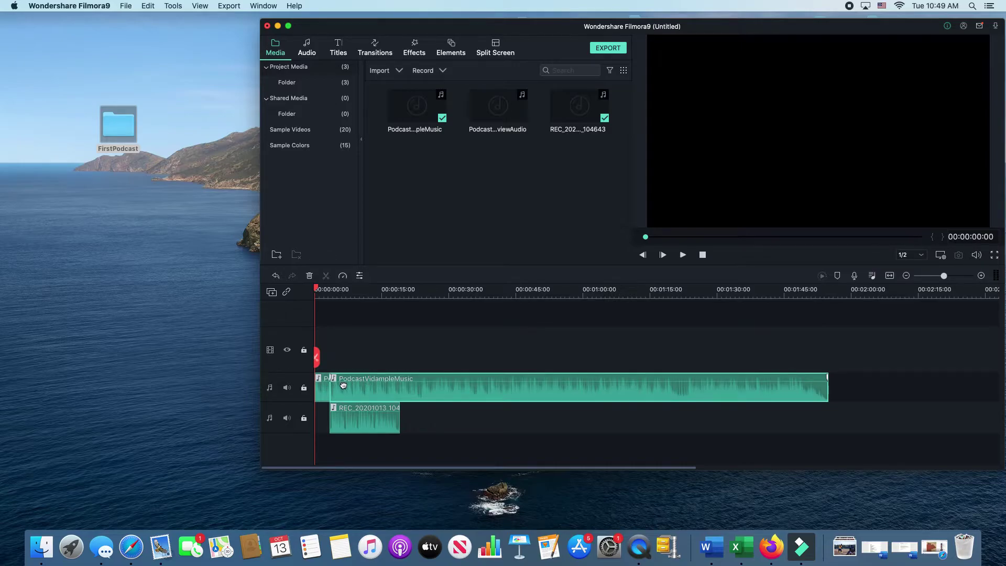
left_click_drag(345, 386, 351, 401)
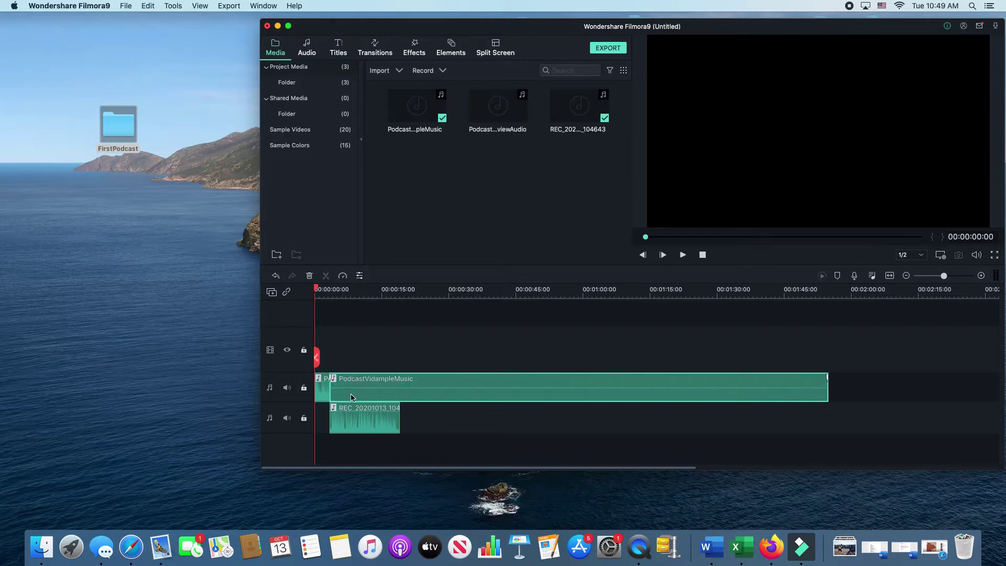
left_click(682, 256)
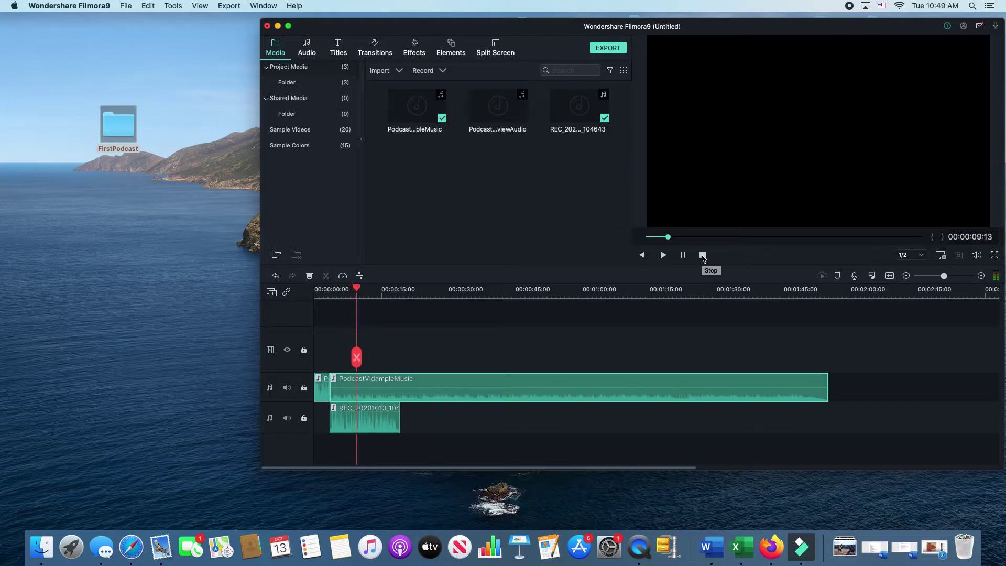
left_click(702, 257)
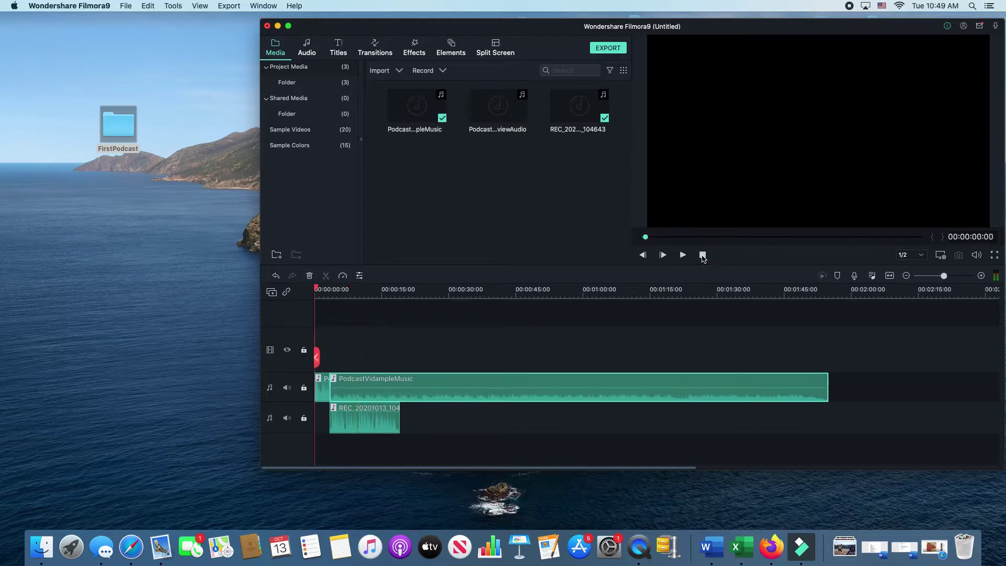
- Try a 1.0-second fade-out on the short opening music segment and preview the transition
double_click(324, 393)
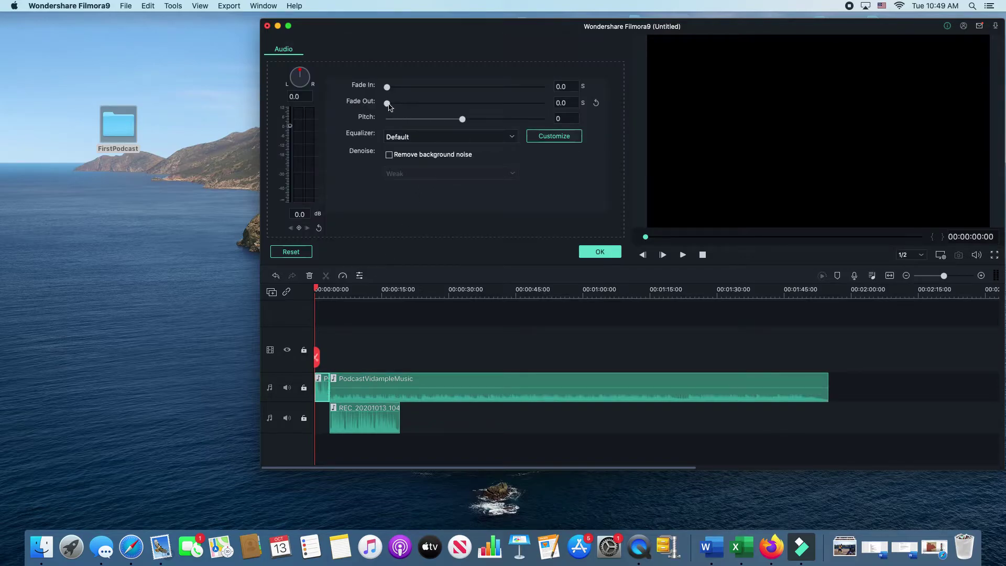
left_click_drag(389, 104, 411, 105)
left_click(617, 252)
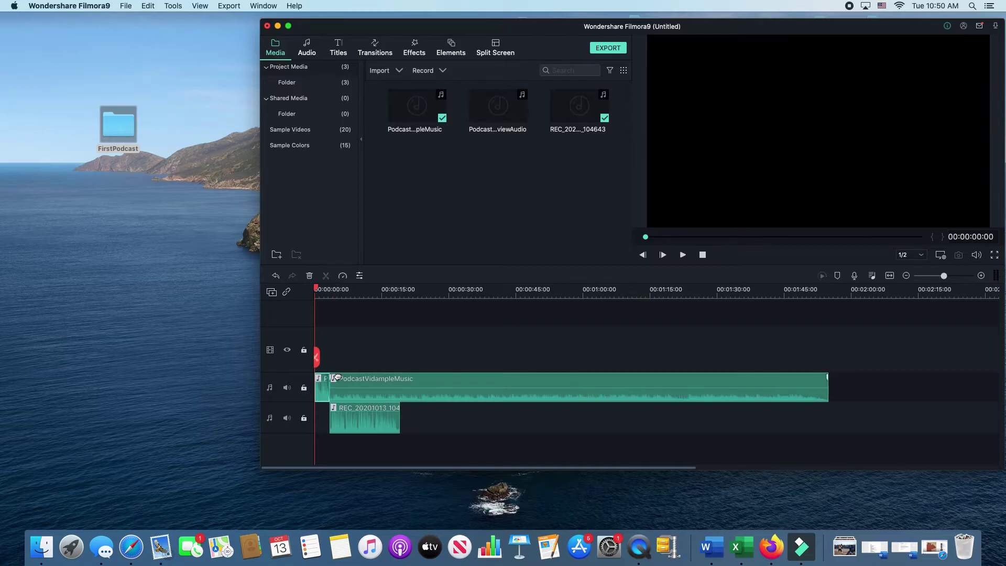
left_click(683, 255)
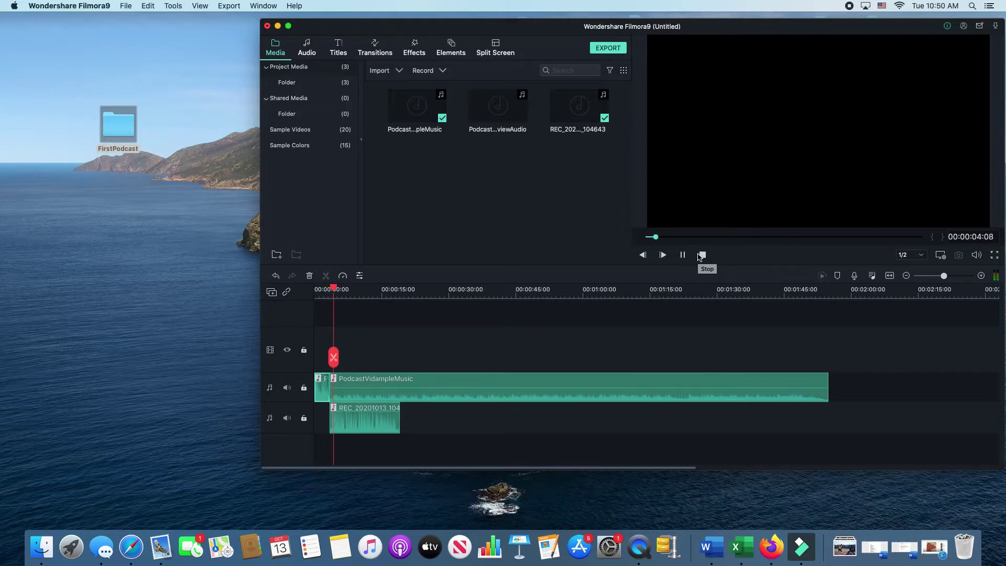
left_click(702, 255)
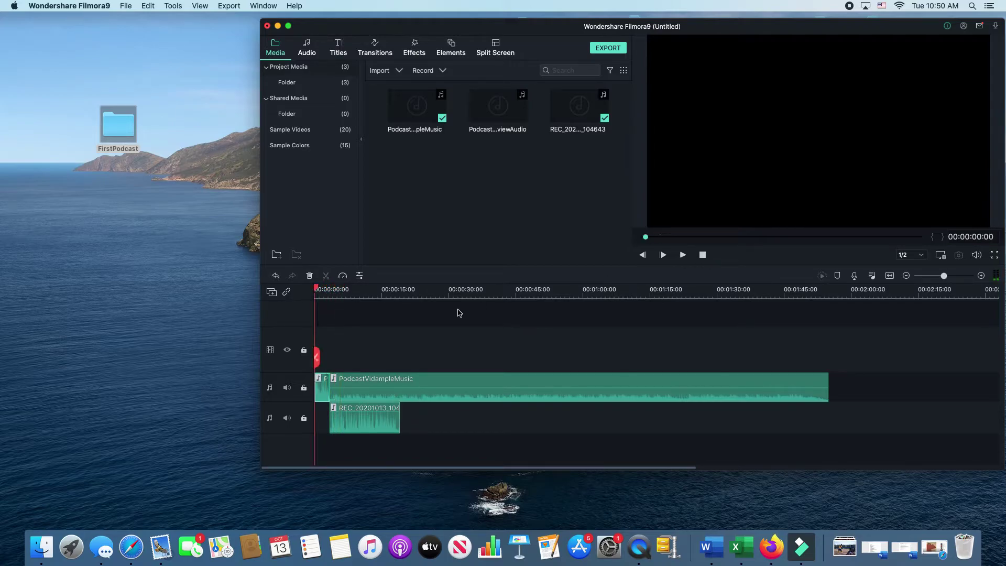
- Reset the opening music segment's audio settings to their defaults
double_click(329, 392)
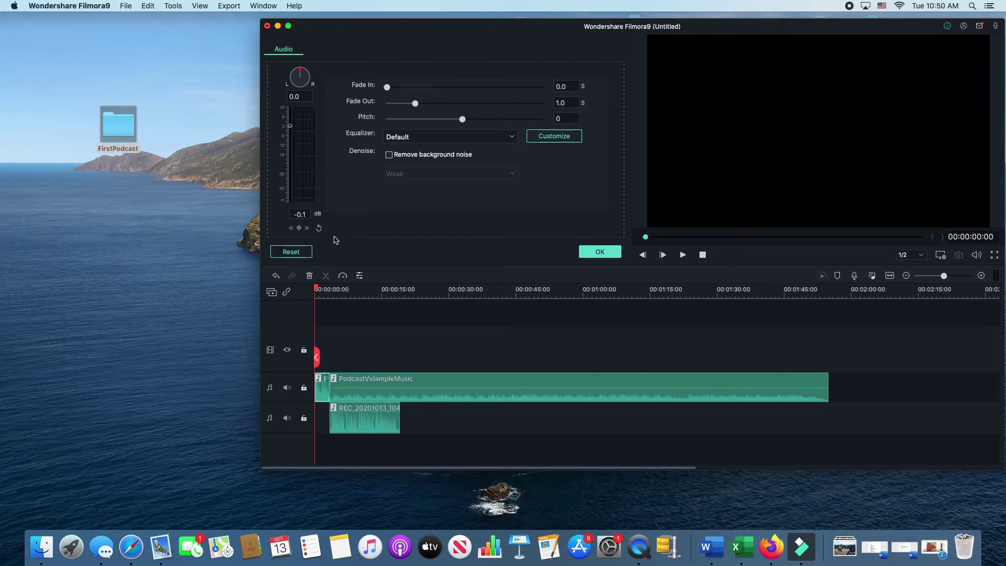
left_click(288, 252)
left_click(599, 252)
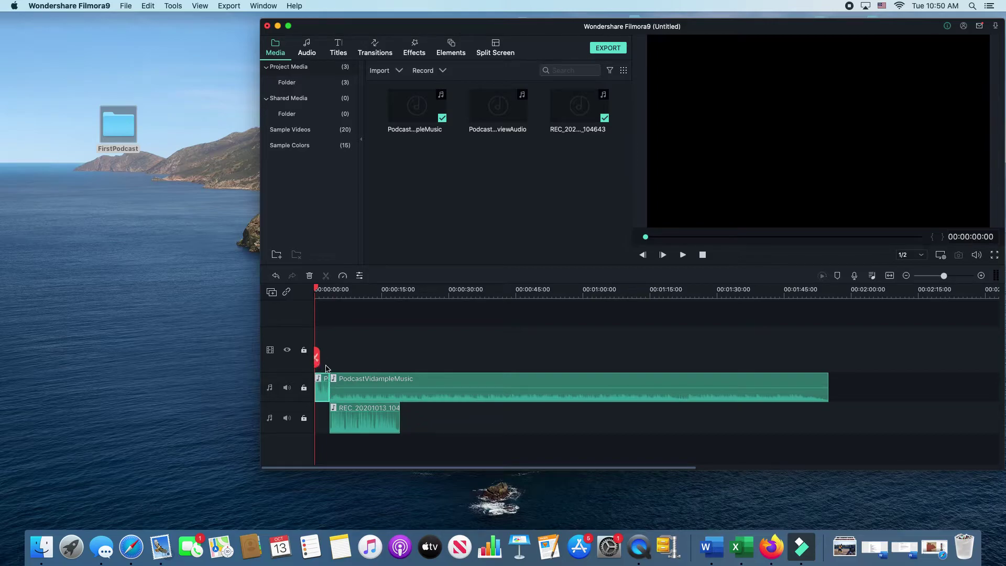
- Play back the opening of the mix to check the transition from the opening music into the voice recording
left_click(683, 255)
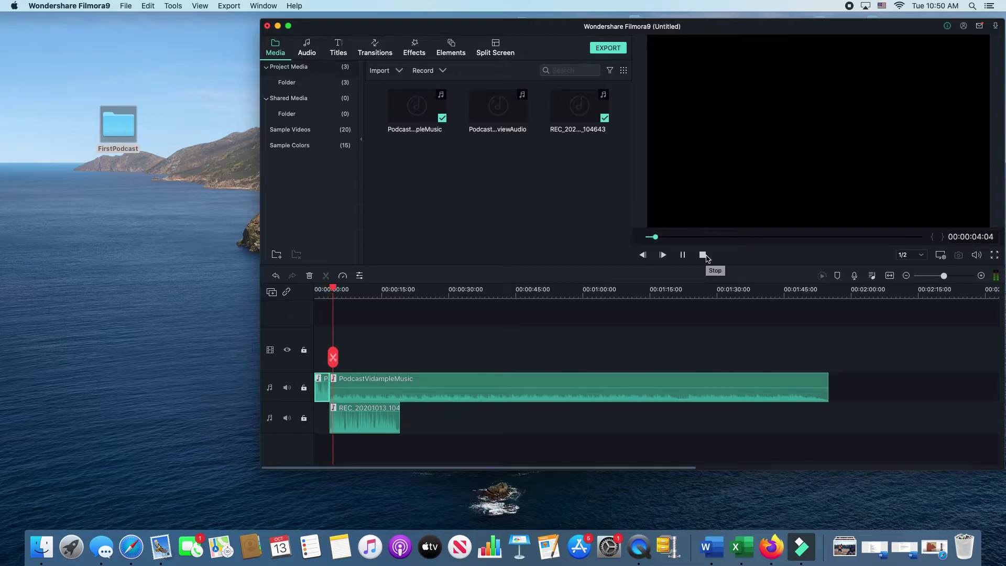
left_click(702, 255)
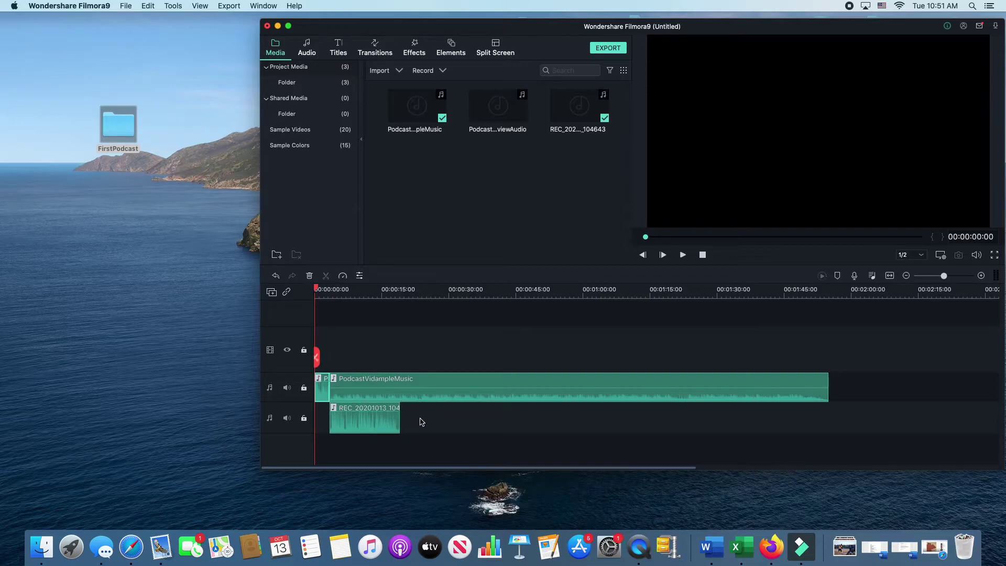
- Place the interview audio on the voice track, a short gap after the voice recording, and play back the mix across the transition
left_click(499, 111)
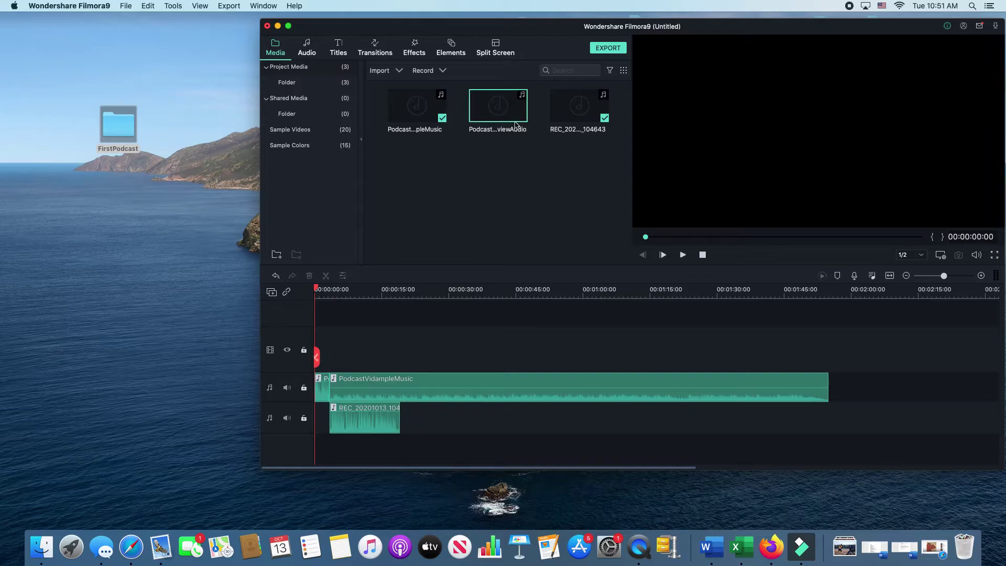
left_click_drag(499, 127, 404, 417)
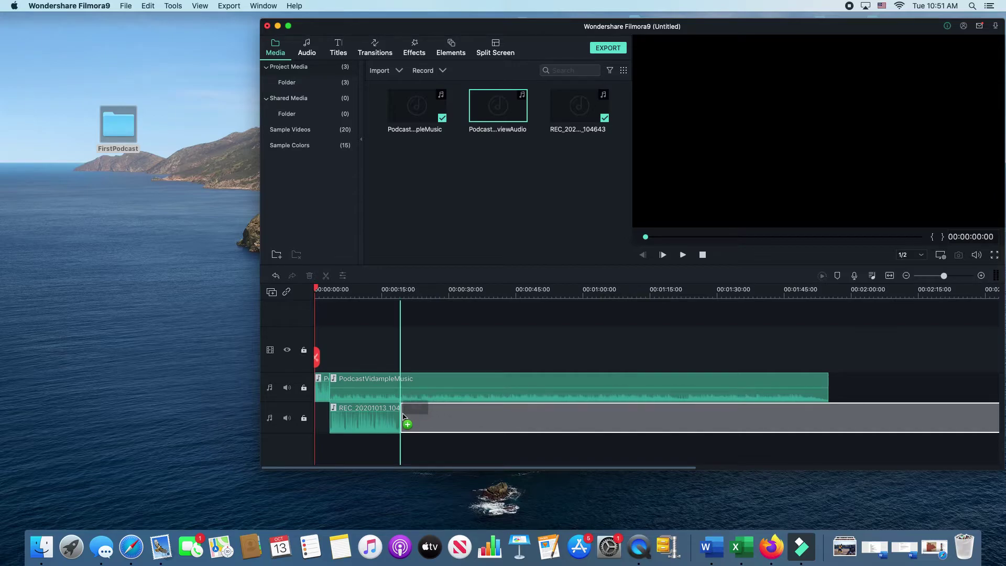
left_click_drag(402, 416, 411, 417)
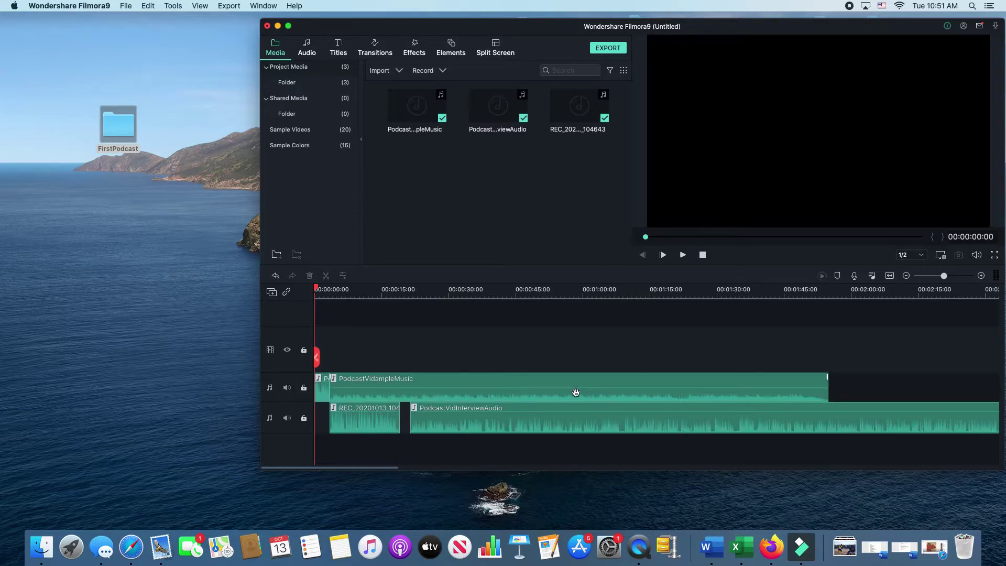
left_click(684, 256)
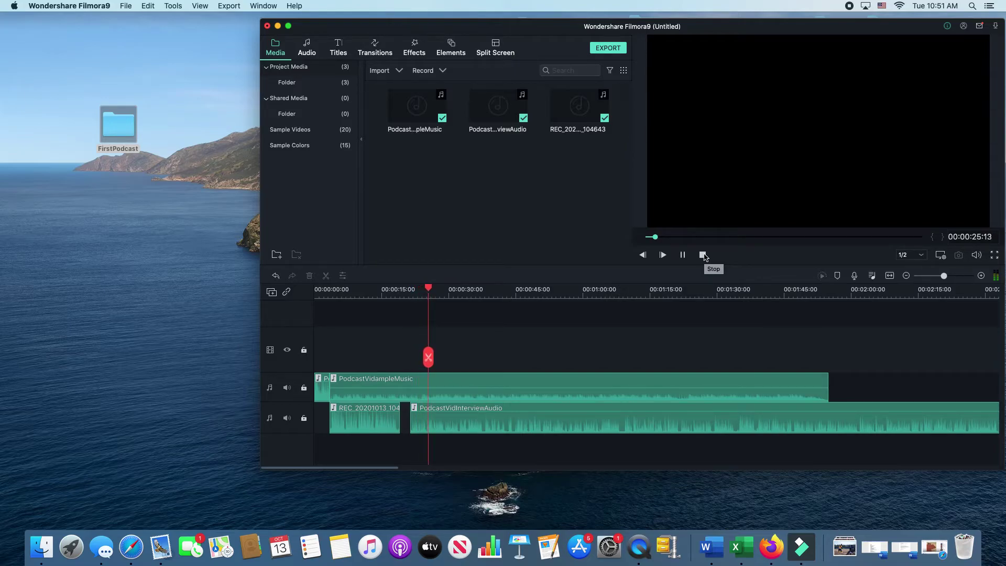
left_click(703, 255)
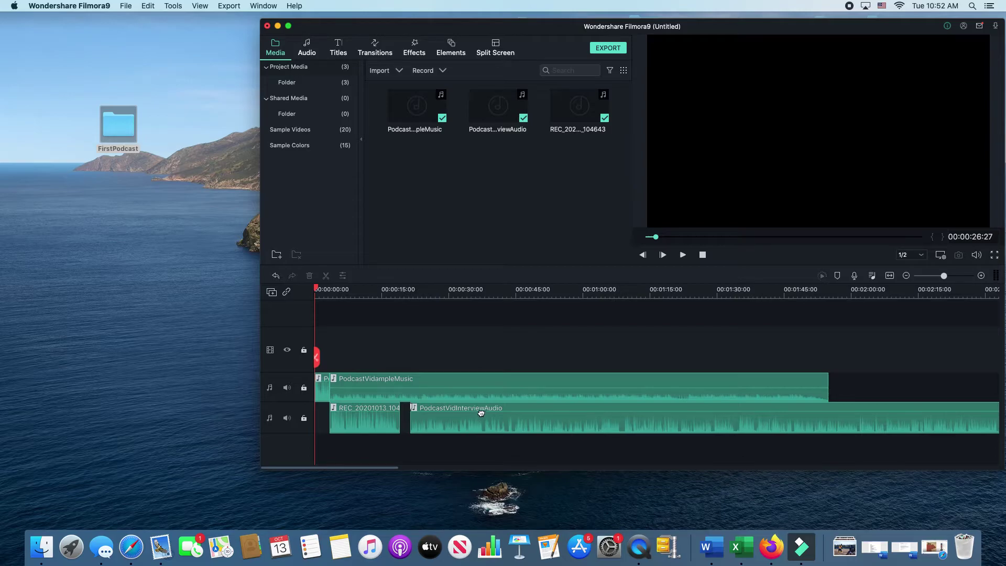
left_click_drag(487, 412, 491, 411)
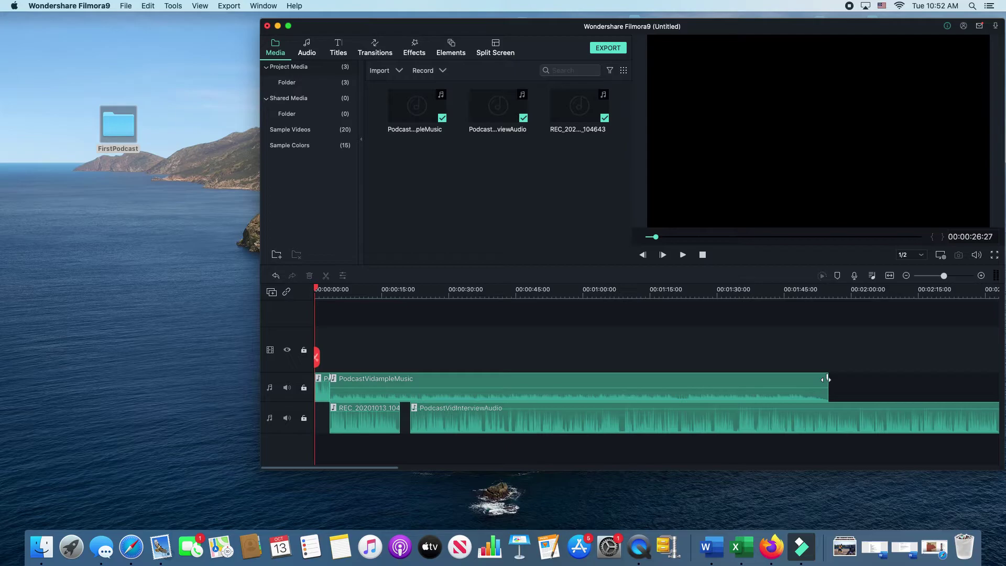
left_click_drag(827, 379, 472, 382)
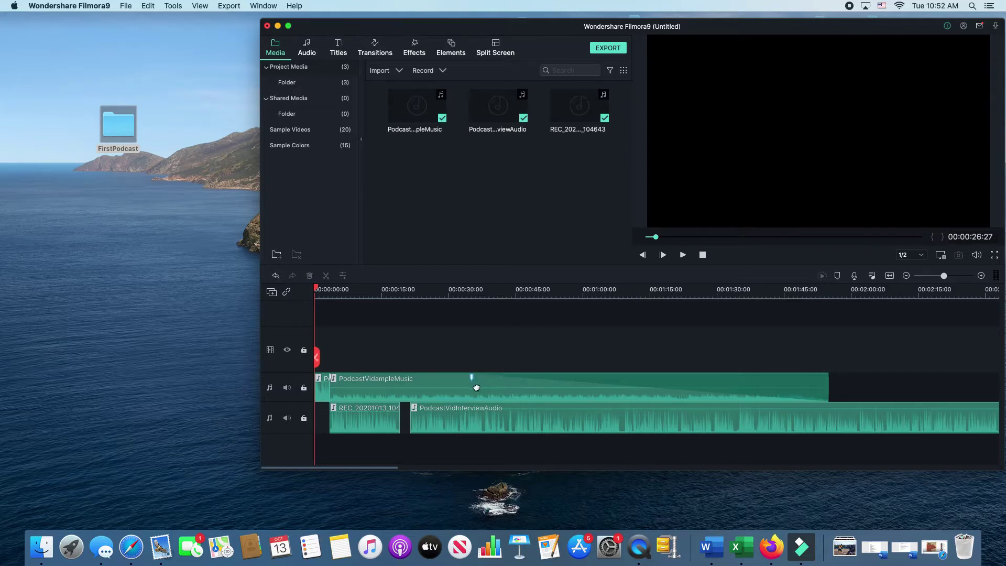
left_click(146, 6)
left_click(157, 18)
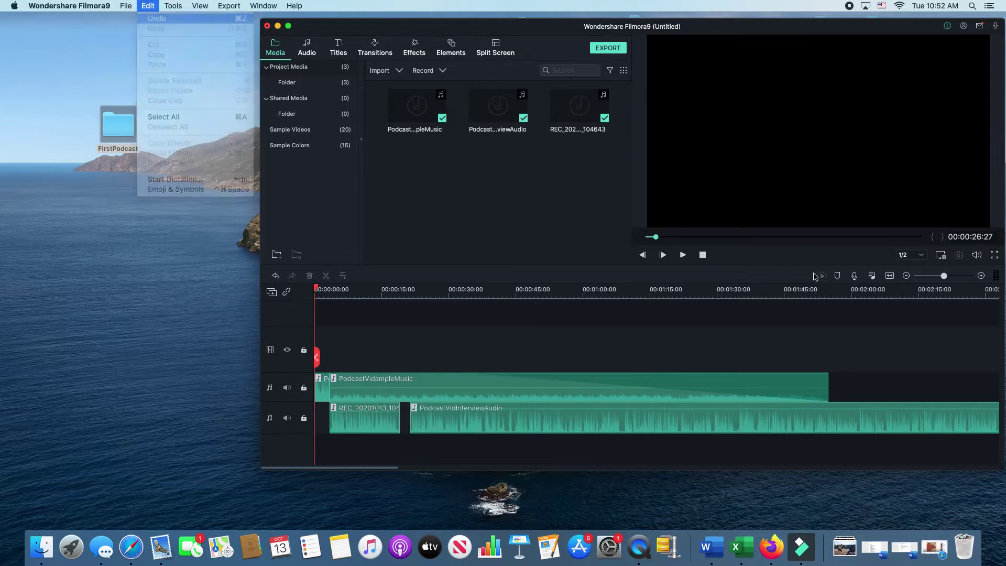
- Trim the end of the quieter music segment back to where the interview audio begins and preview the transition
left_click(828, 385)
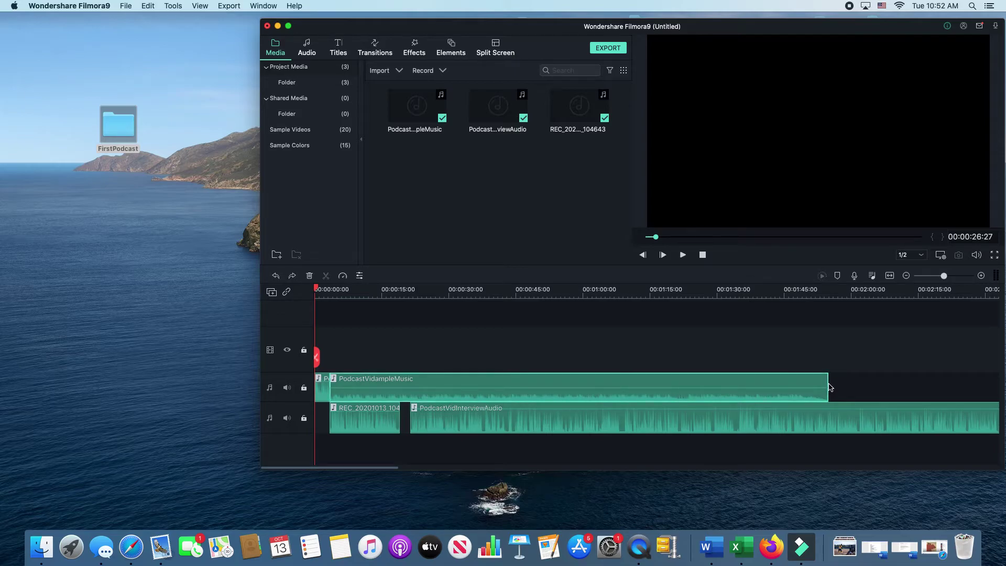
left_click_drag(827, 380, 409, 378)
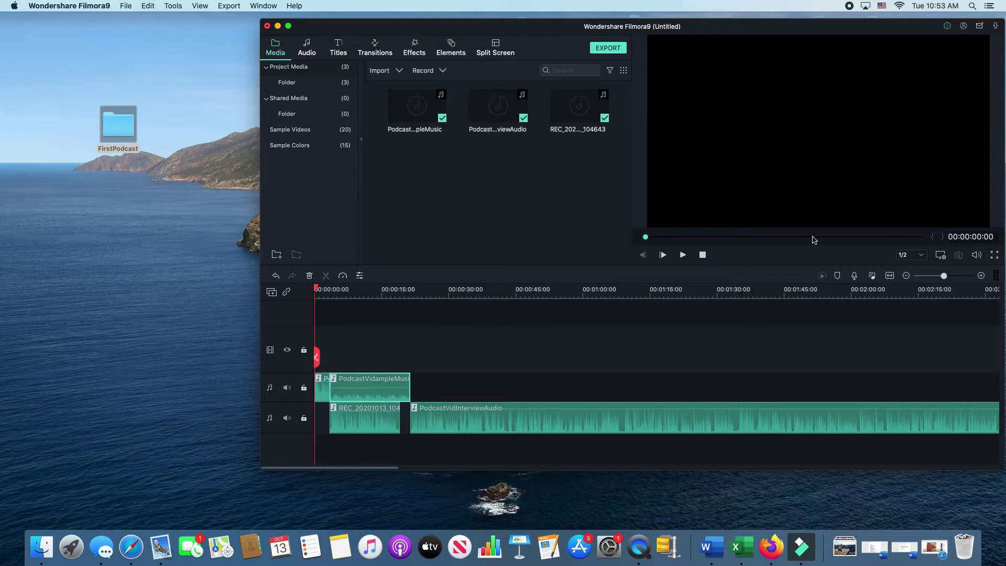
left_click_drag(647, 241, 654, 242)
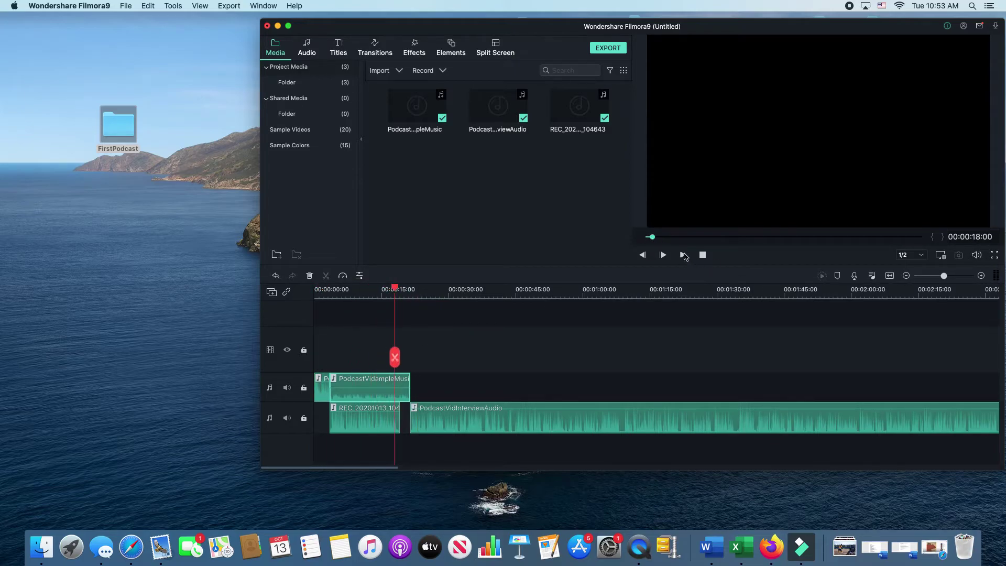
left_click(683, 255)
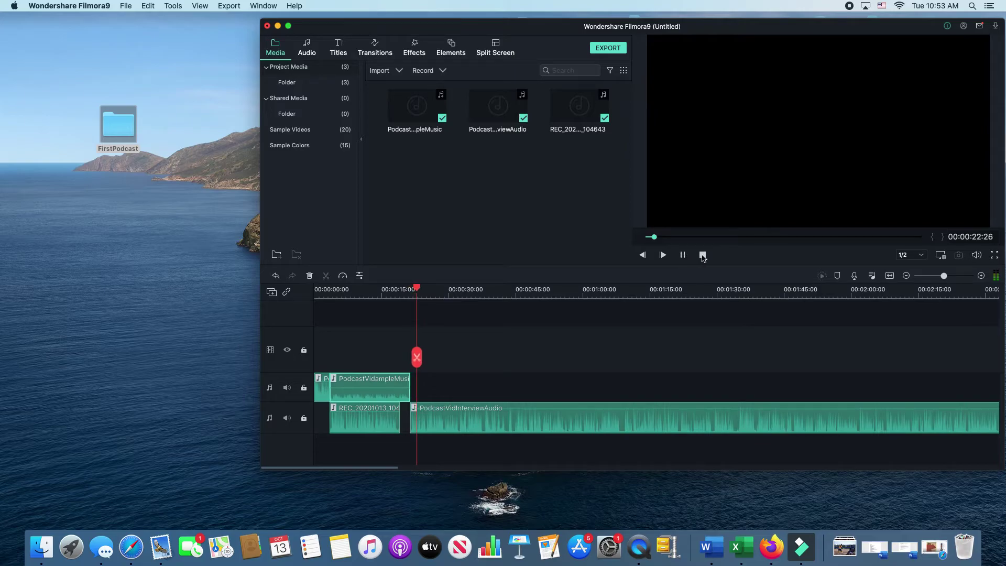
left_click(702, 255)
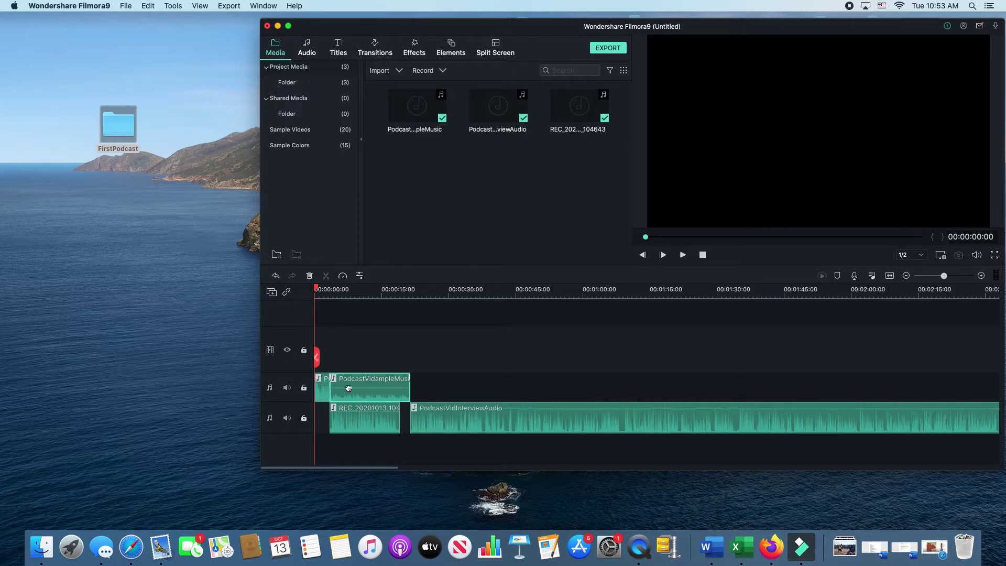
- Add a fade-out to the trimmed music segment beneath the voice recording and play back its ending into the interview
double_click(394, 391)
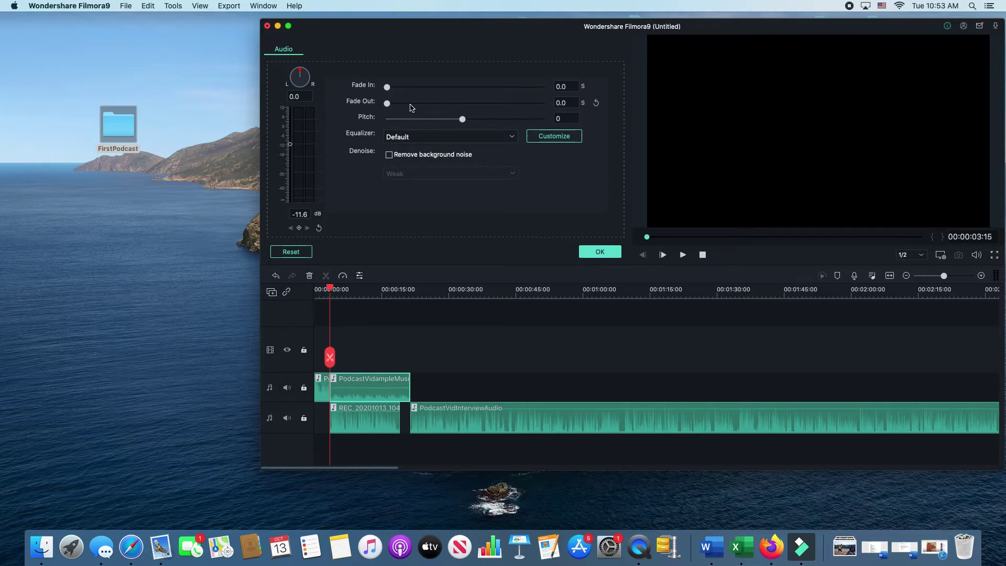
left_click_drag(389, 105, 526, 112)
left_click(597, 255)
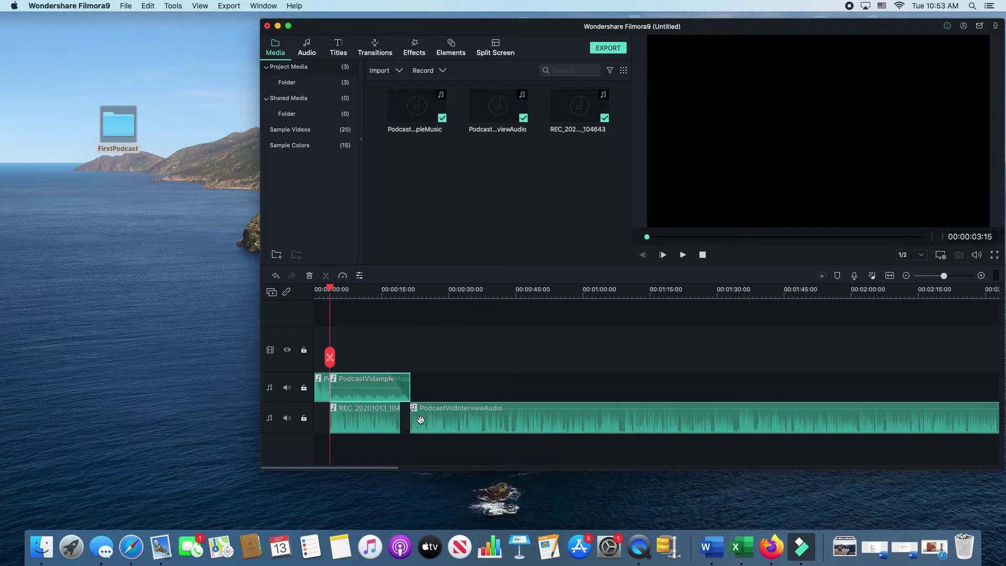
left_click_drag(331, 362, 392, 366)
left_click(683, 255)
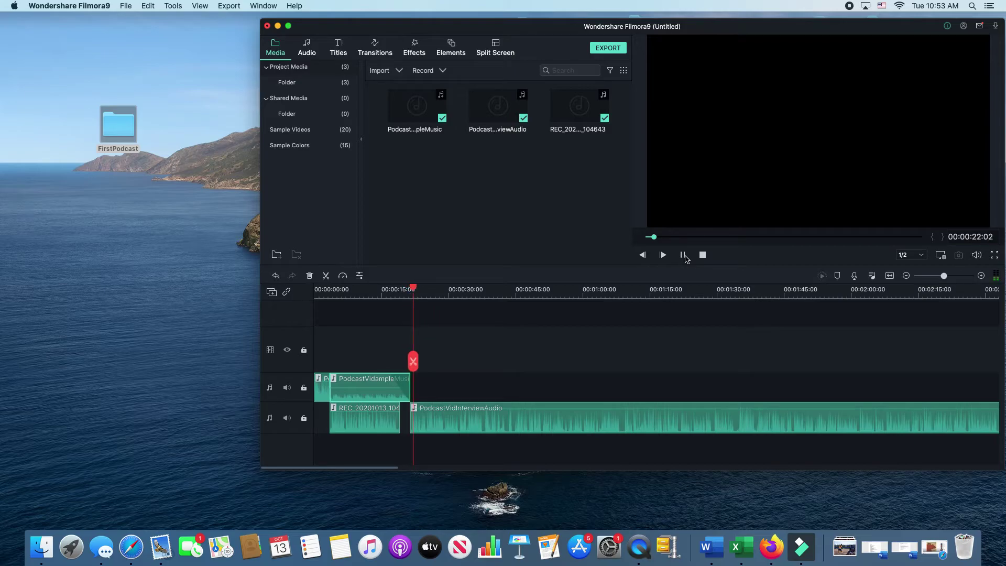
left_click(703, 255)
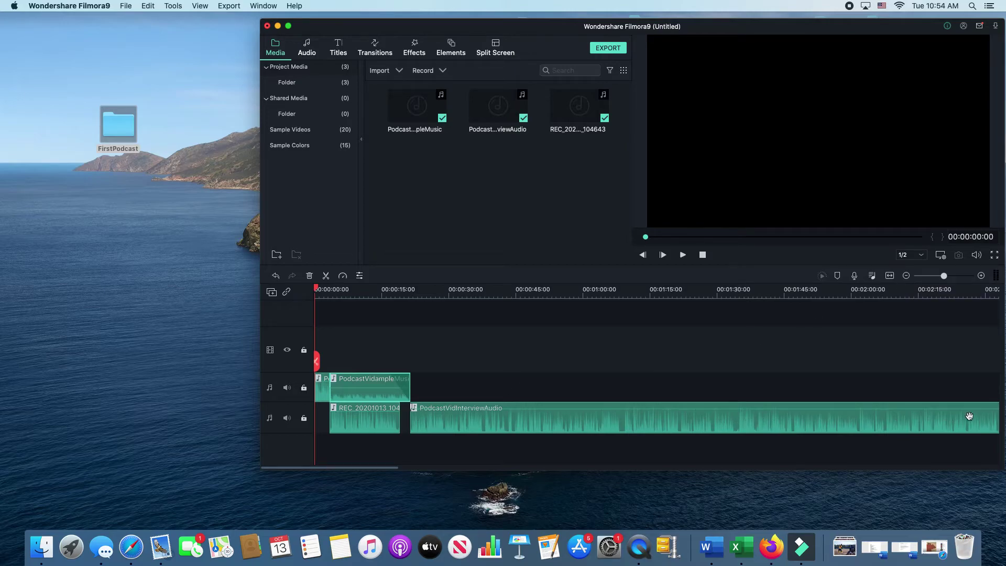
- Add the sample music clip to the voice track directly after the end of the interview audio as closing music
left_click(906, 276)
left_click(907, 276)
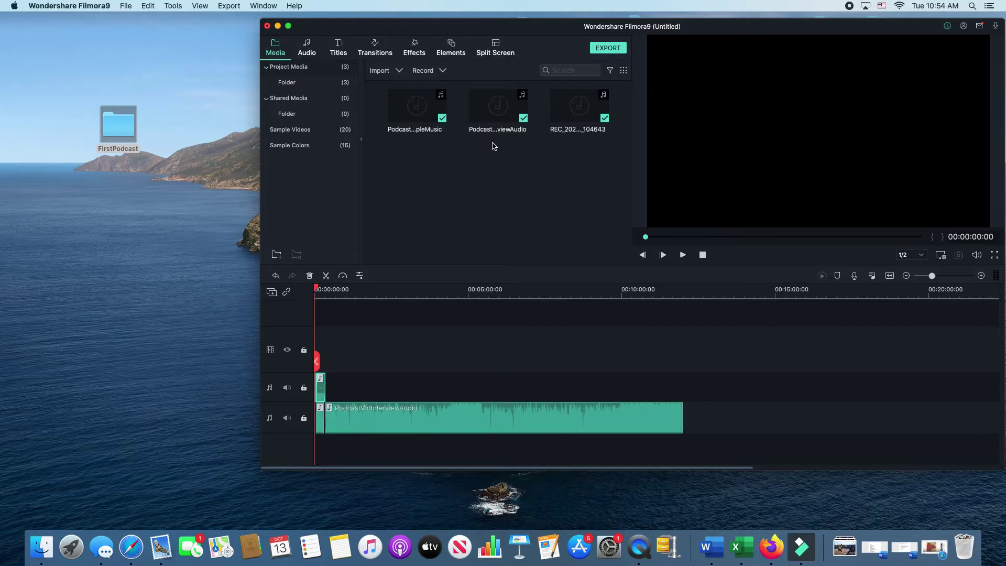
left_click(427, 111)
left_click_drag(423, 109, 687, 415)
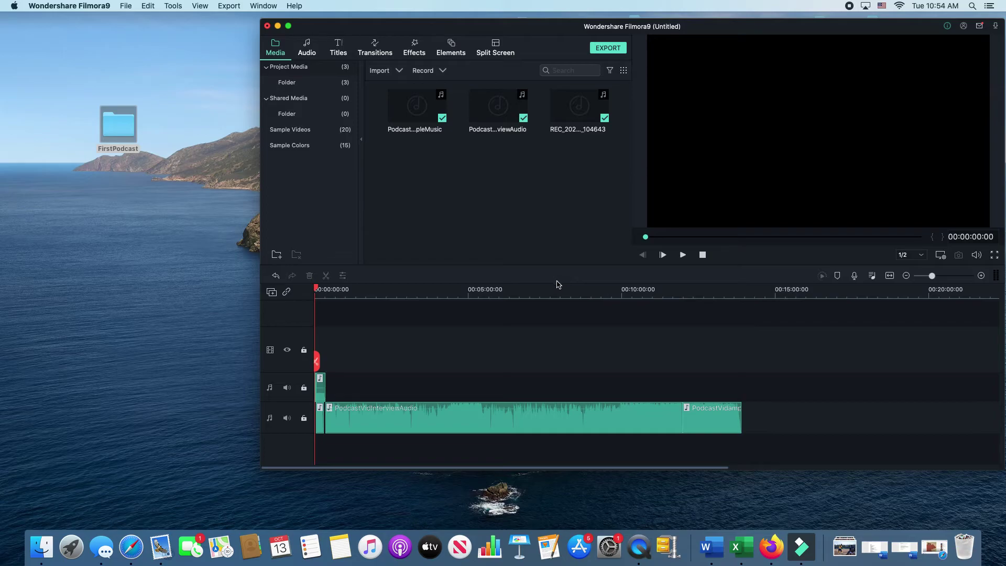
scroll(400, 301, "right", 1)
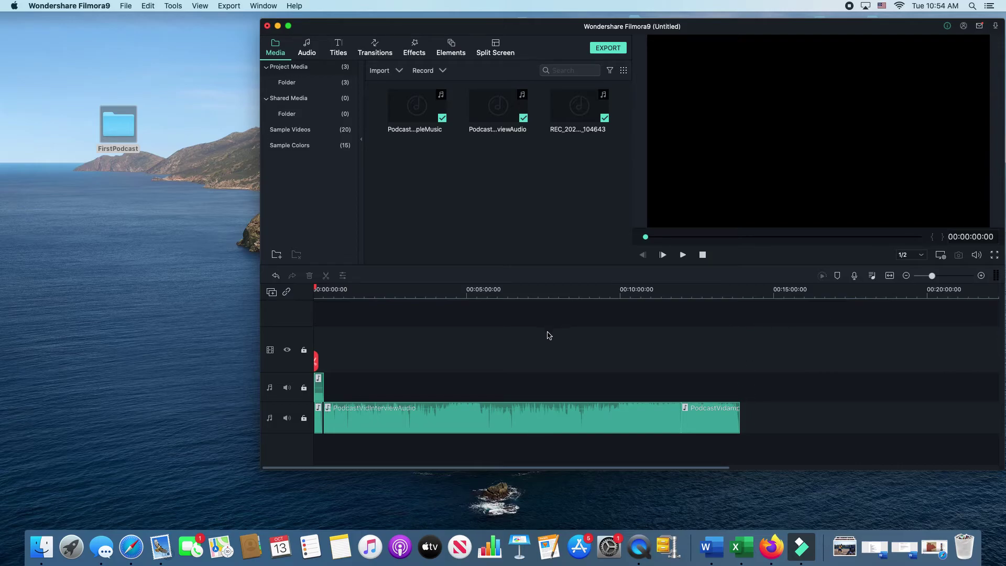
left_click(981, 276)
left_click(981, 275)
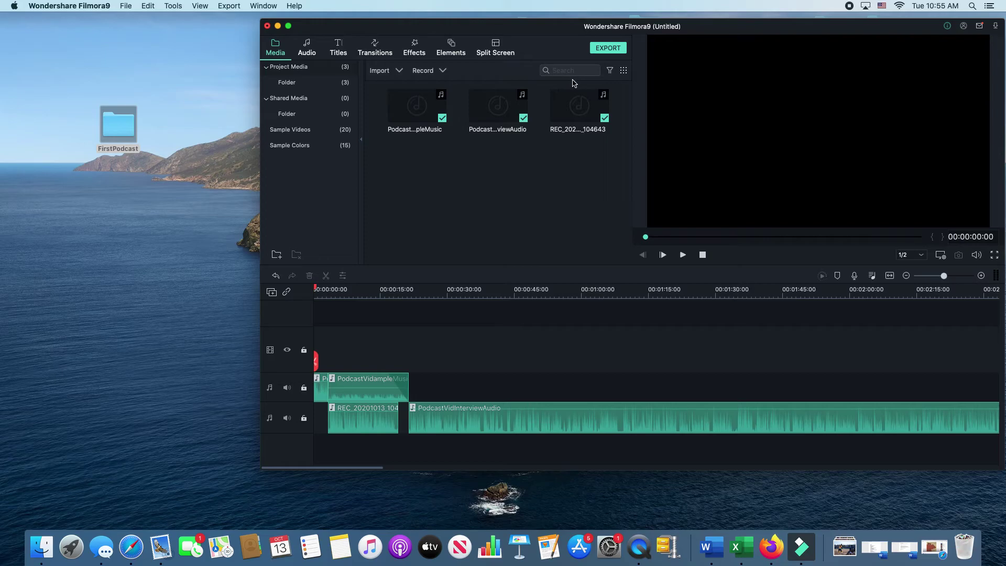
- Save the project to the Desktop as PodcastProject
left_click(126, 6)
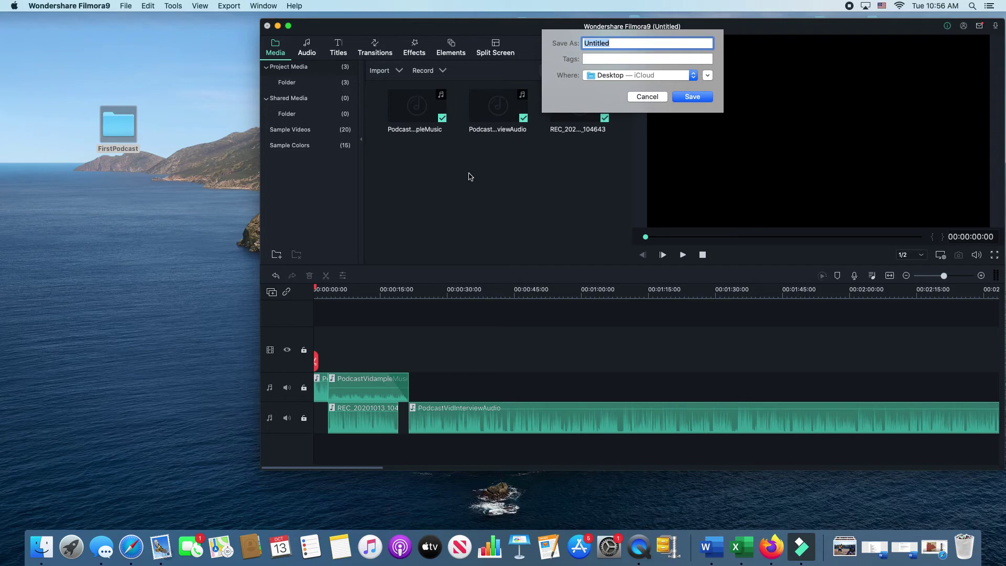
type("PodcastProject")
left_click(696, 97)
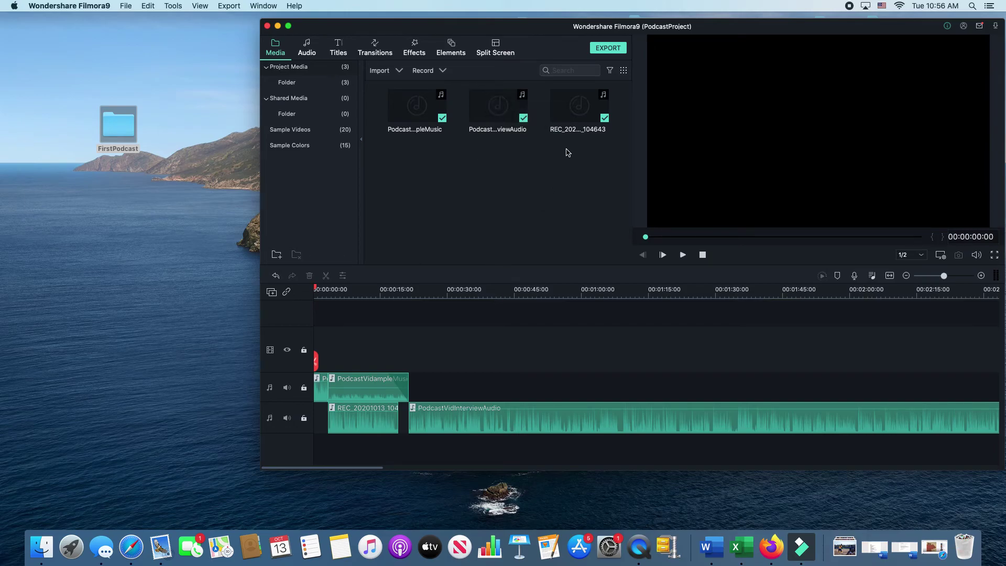
- Export the podcast as an MP3 named FirstPodcast to the Desktop and dismiss the completion message
left_click(602, 52)
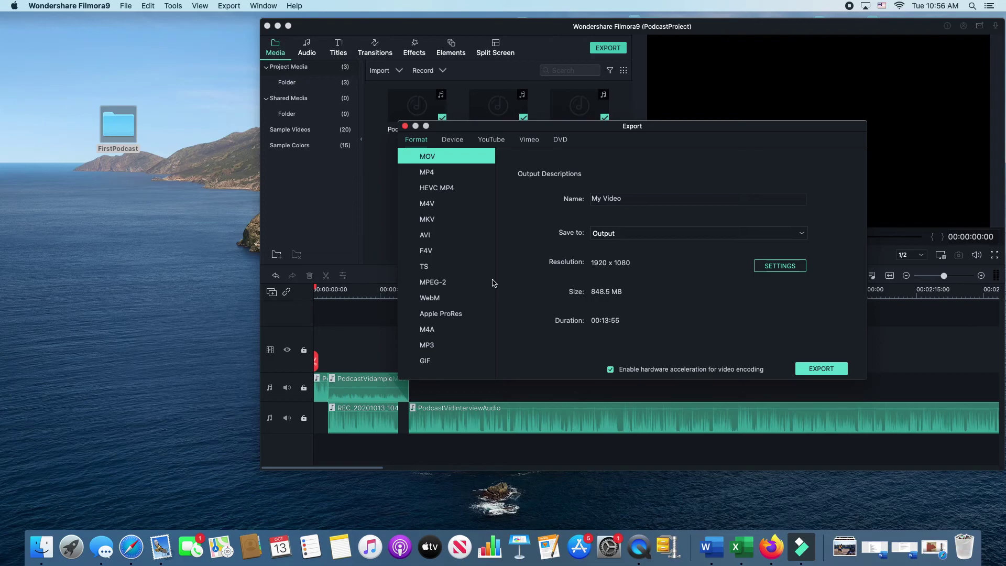
left_click(429, 347)
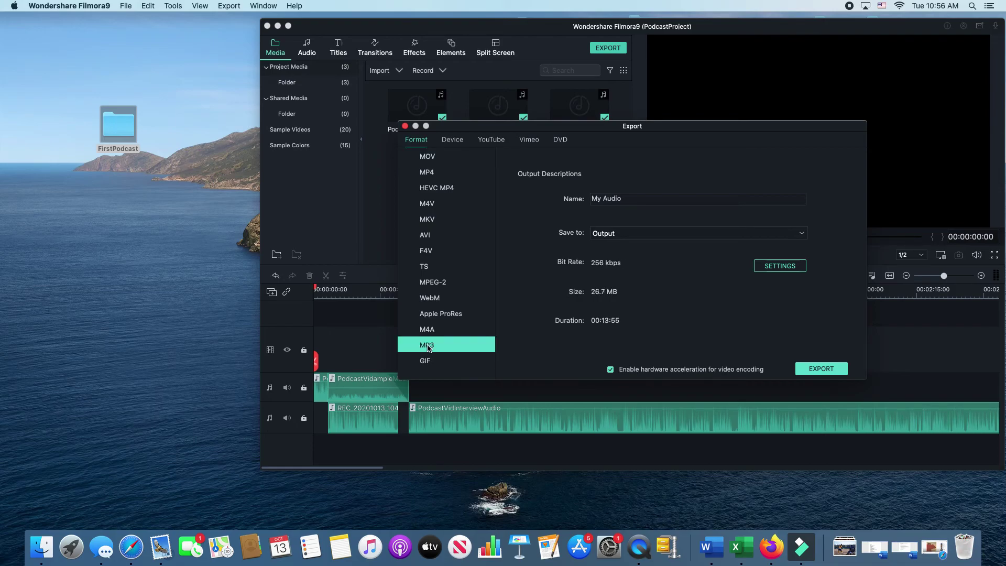
left_click_drag(643, 200, 548, 198)
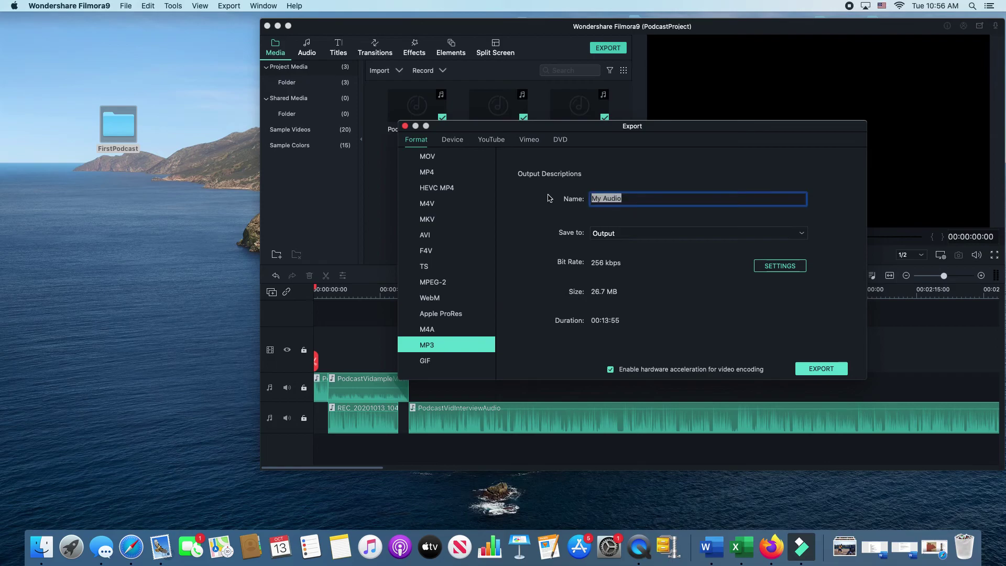
type("FirstPodcast")
left_click(606, 235)
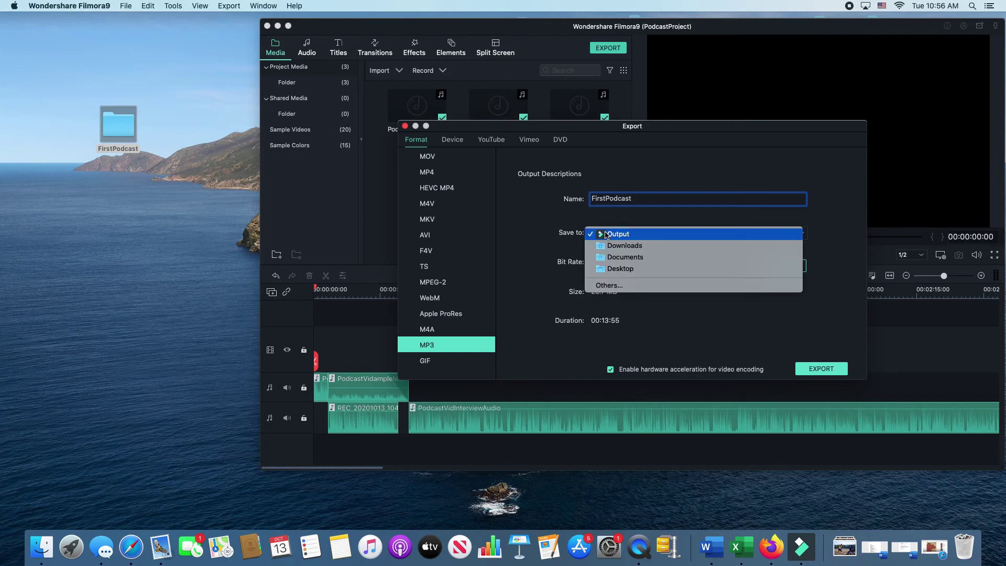
left_click(612, 271)
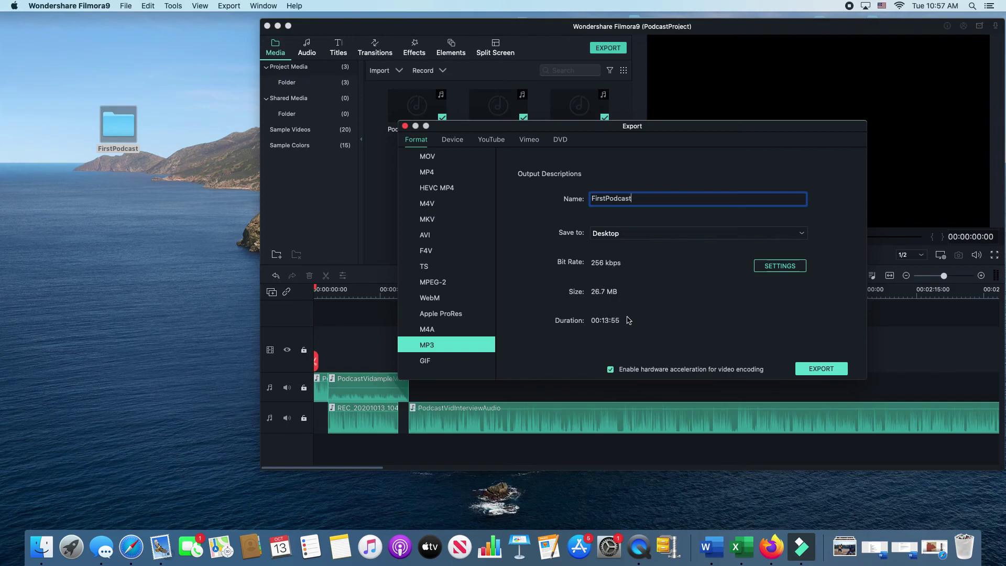
left_click(807, 370)
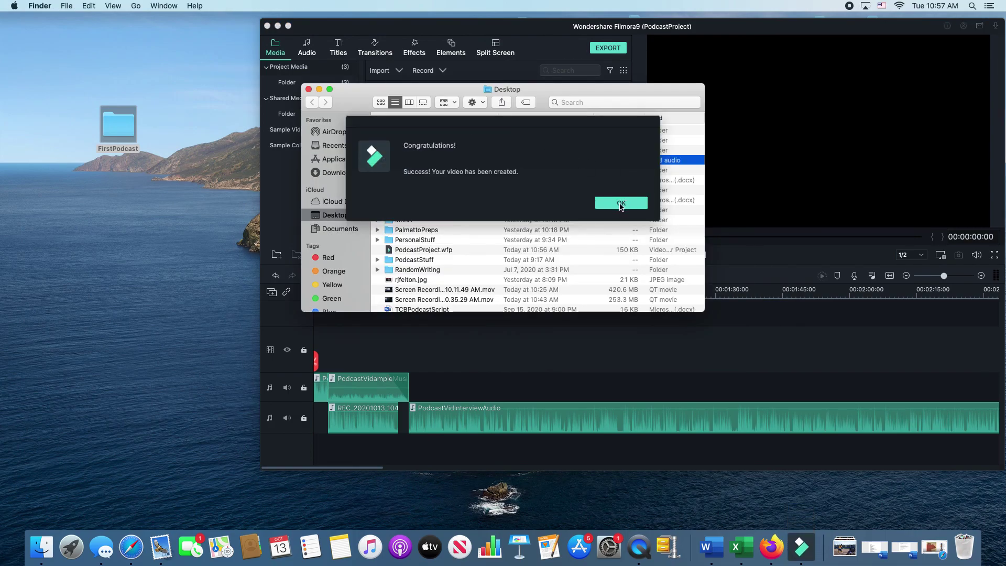
key("Return")
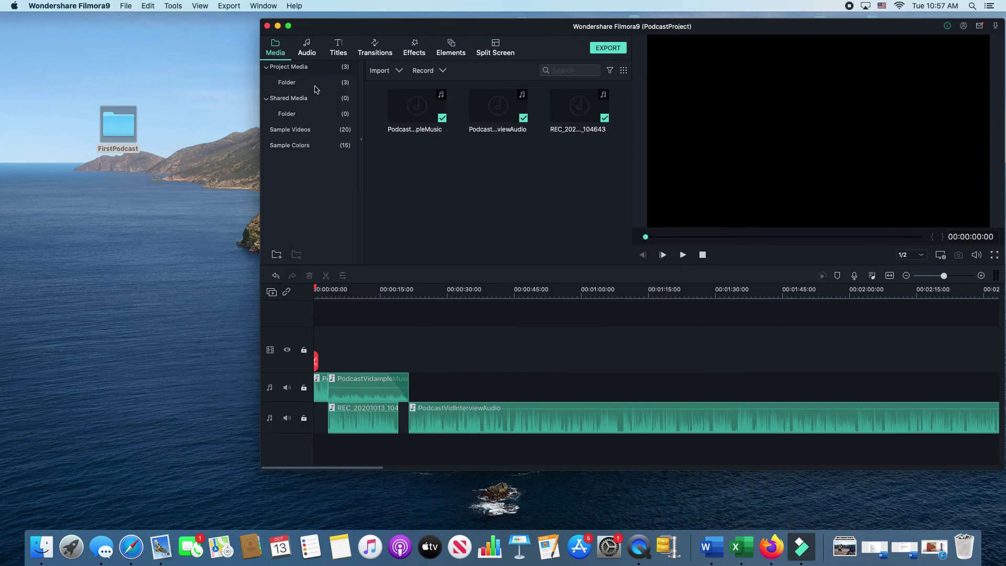